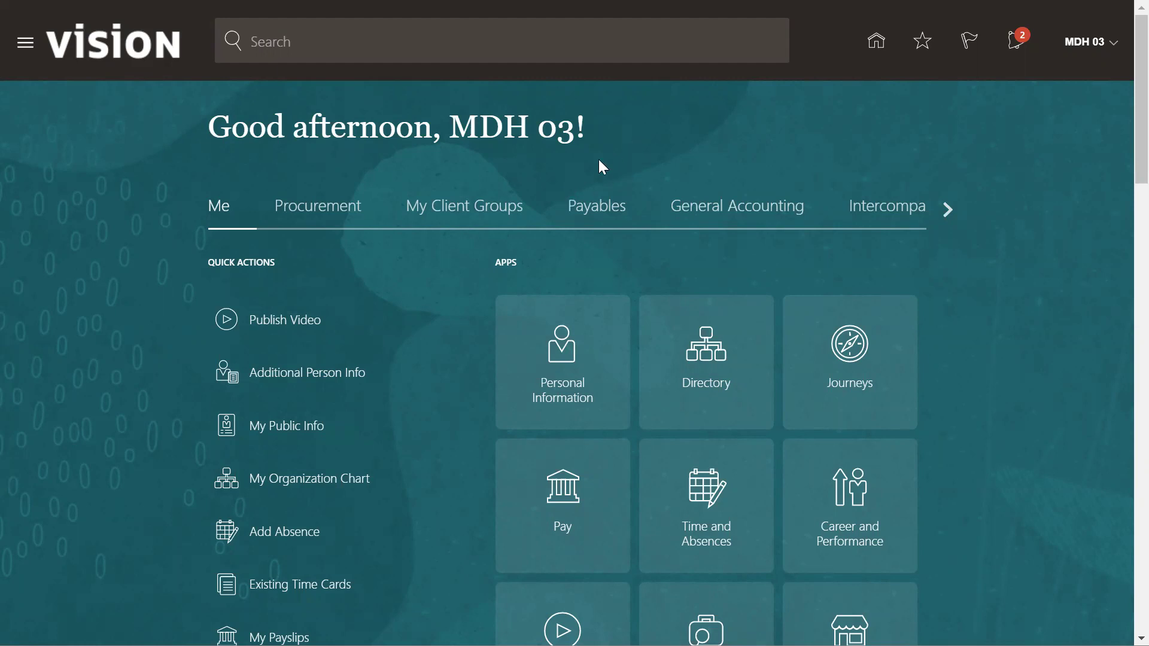
# - Start creating a new invoice from the Payables Invoices work area
pyautogui.click(600, 212)
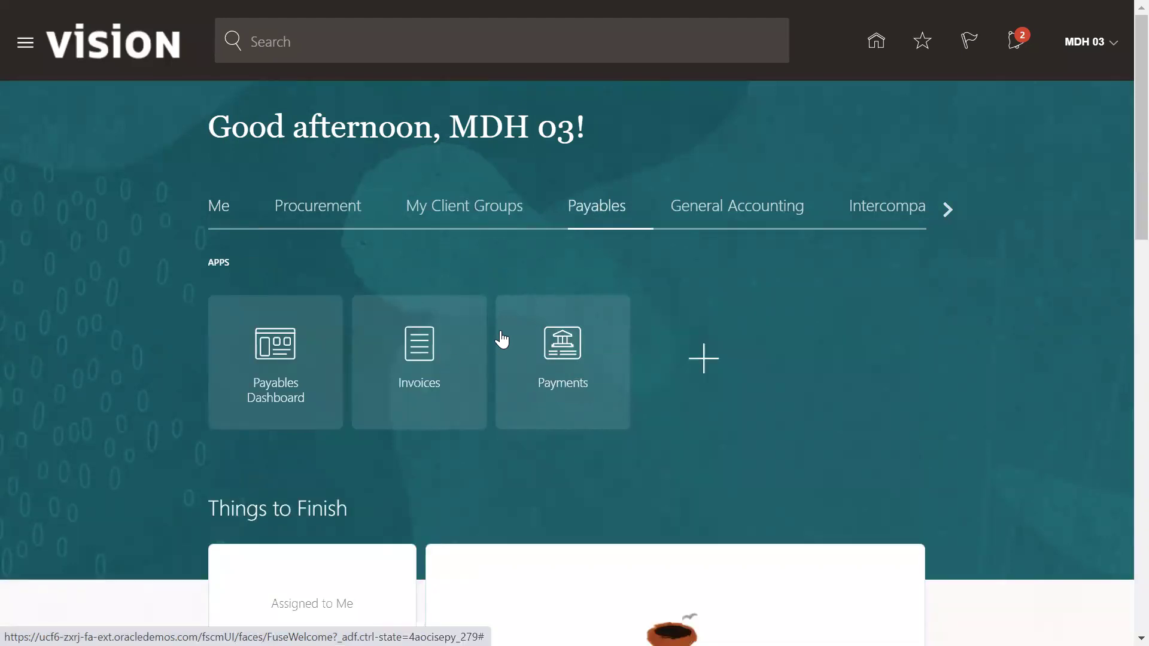
pyautogui.click(418, 361)
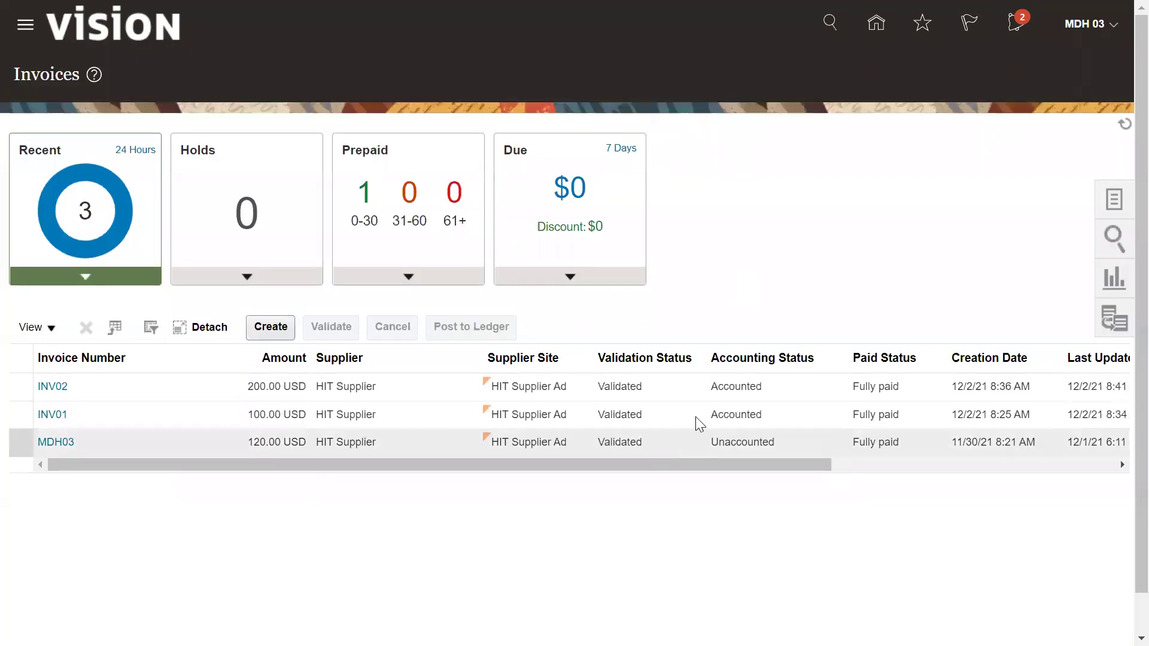
pyautogui.click(1113, 206)
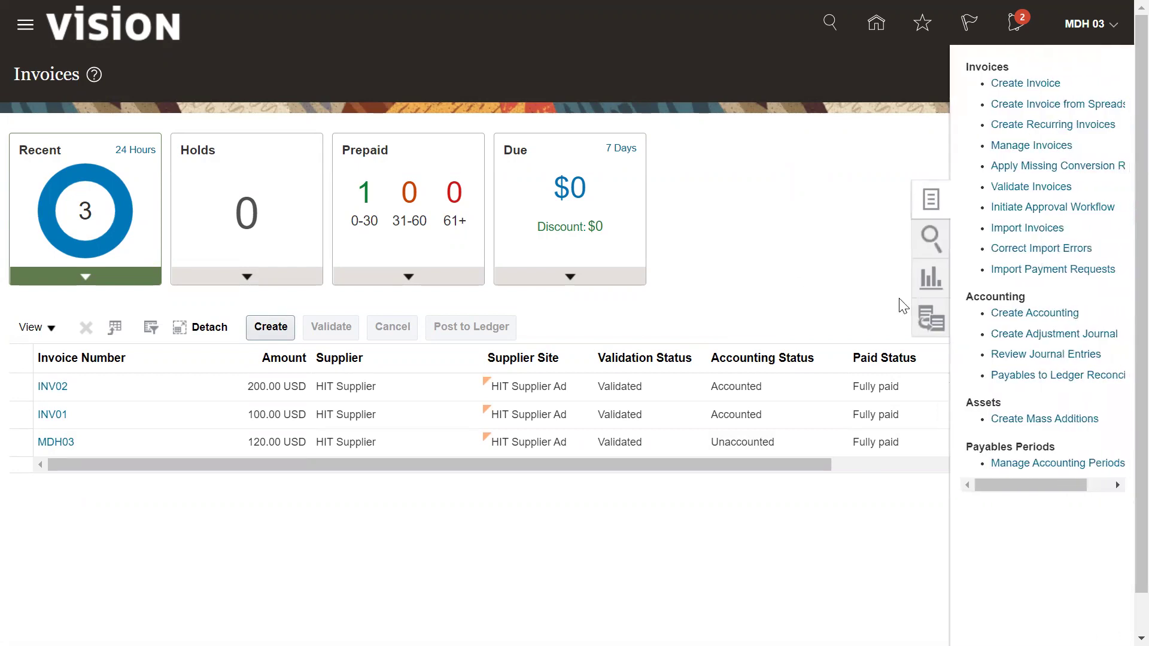
pyautogui.click(1011, 84)
# - Set the invoice's business unit to BMW BU New and the supplier to HIT Supplier
pyautogui.click(247, 216)
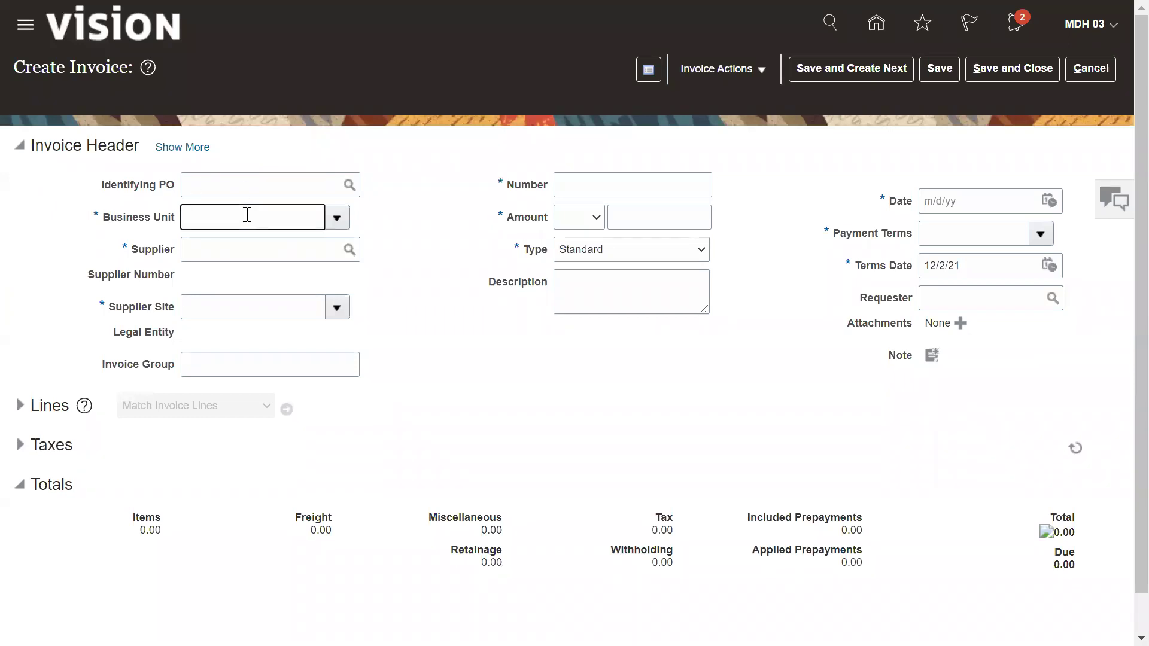
pyautogui.write('BMW')
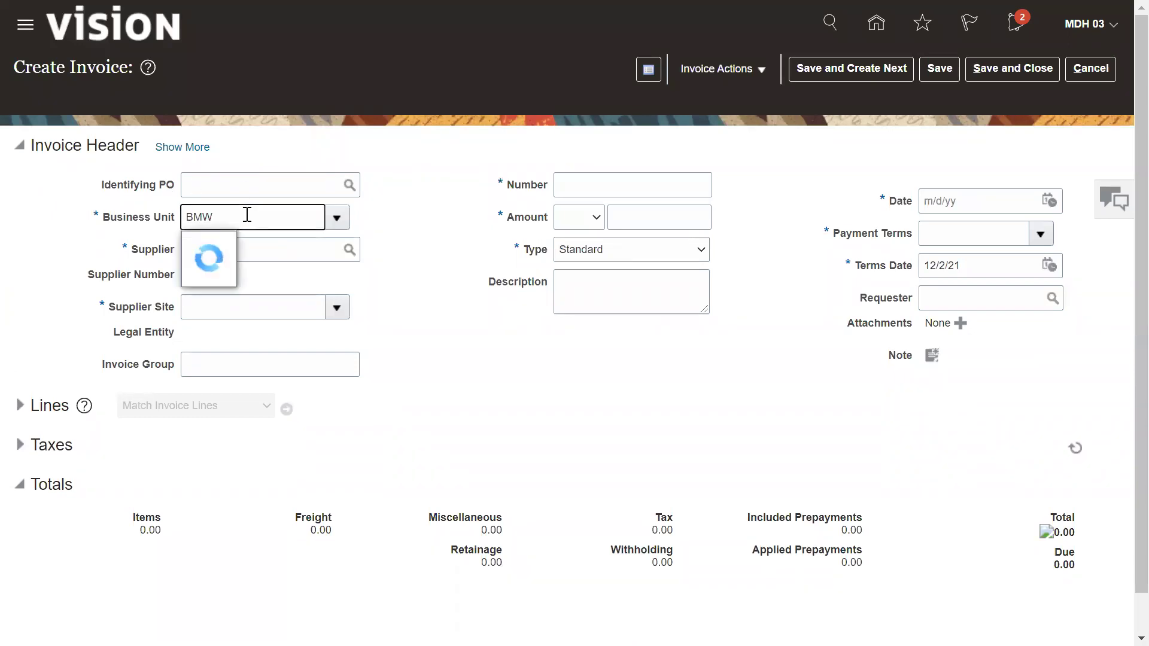
pyautogui.click(251, 244)
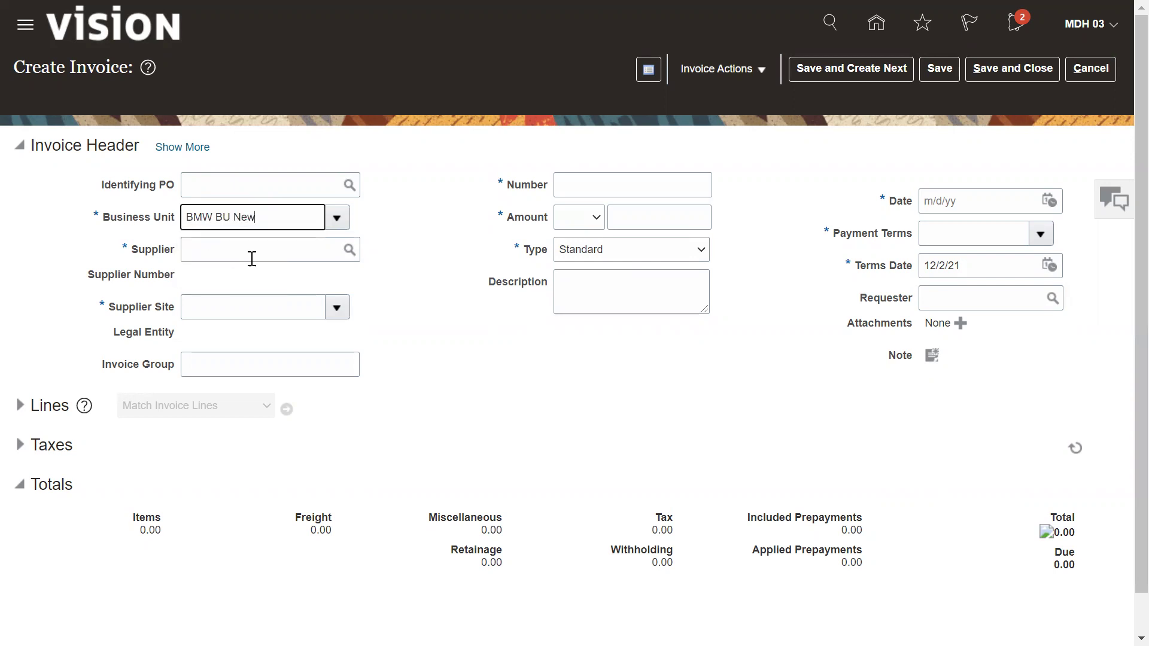
pyautogui.click(291, 252)
pyautogui.write('HIT')
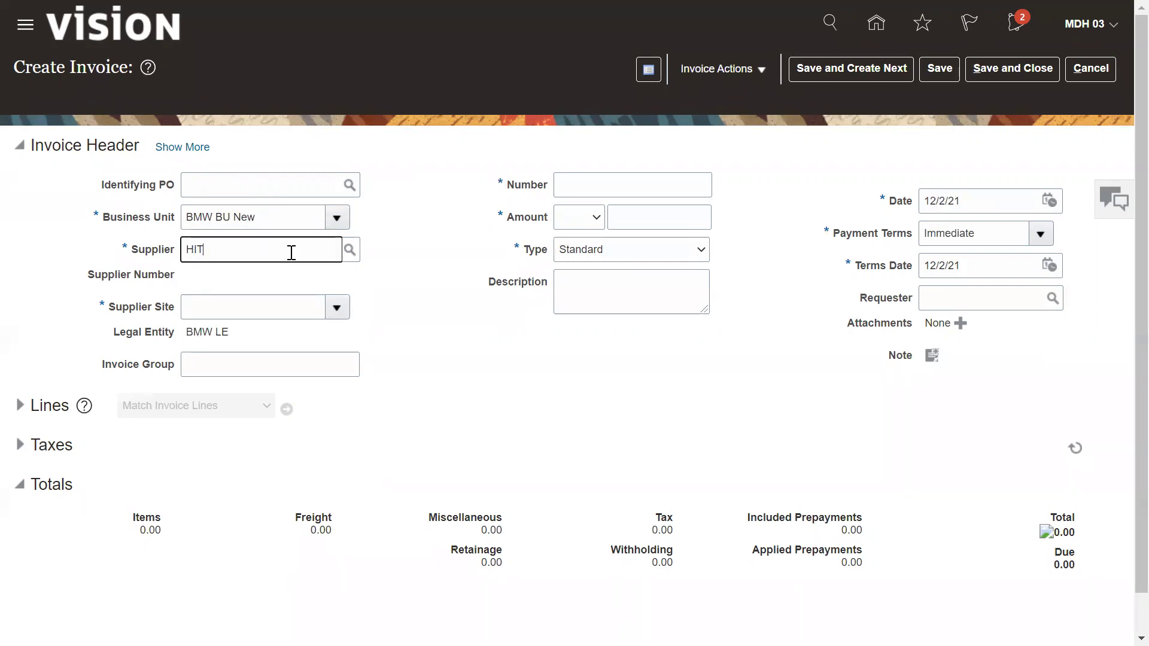
pyautogui.click(226, 280)
# - Enter INV03 as the invoice number and 1,000 USD as the invoice amount
pyautogui.click(631, 182)
pyautogui.write('inv')
pyautogui.press('BackSpace')
pyautogui.press('BackSpace')
pyautogui.press('BackSpace')
pyautogui.write('IN')
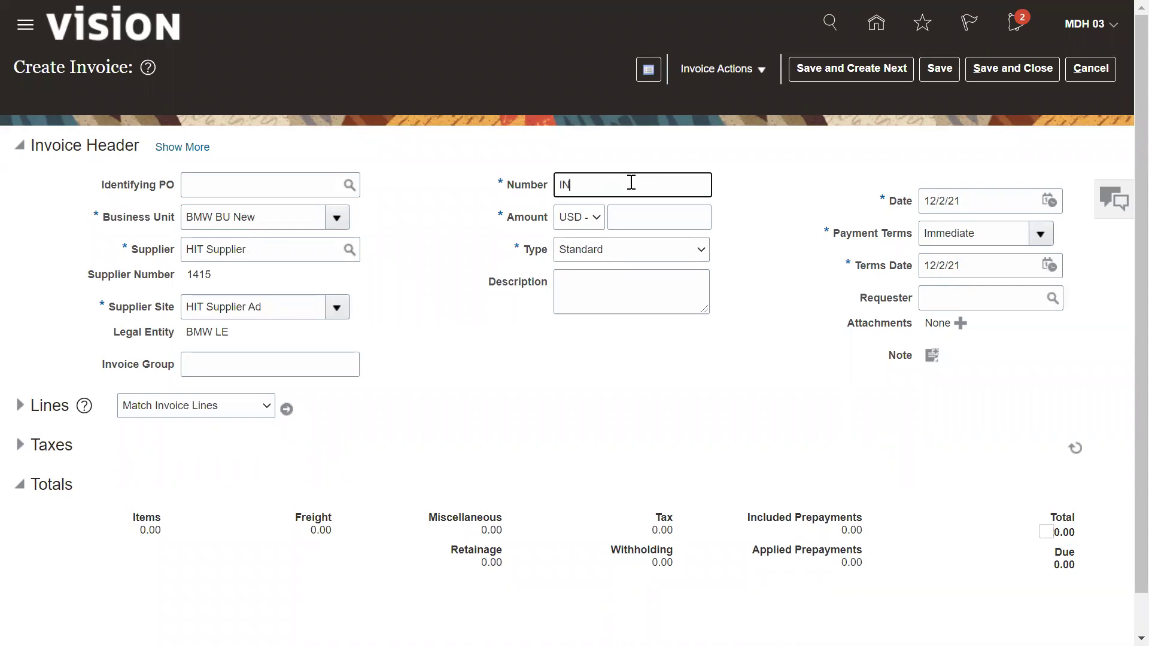
pyautogui.write('V03')
pyautogui.press('Tab')
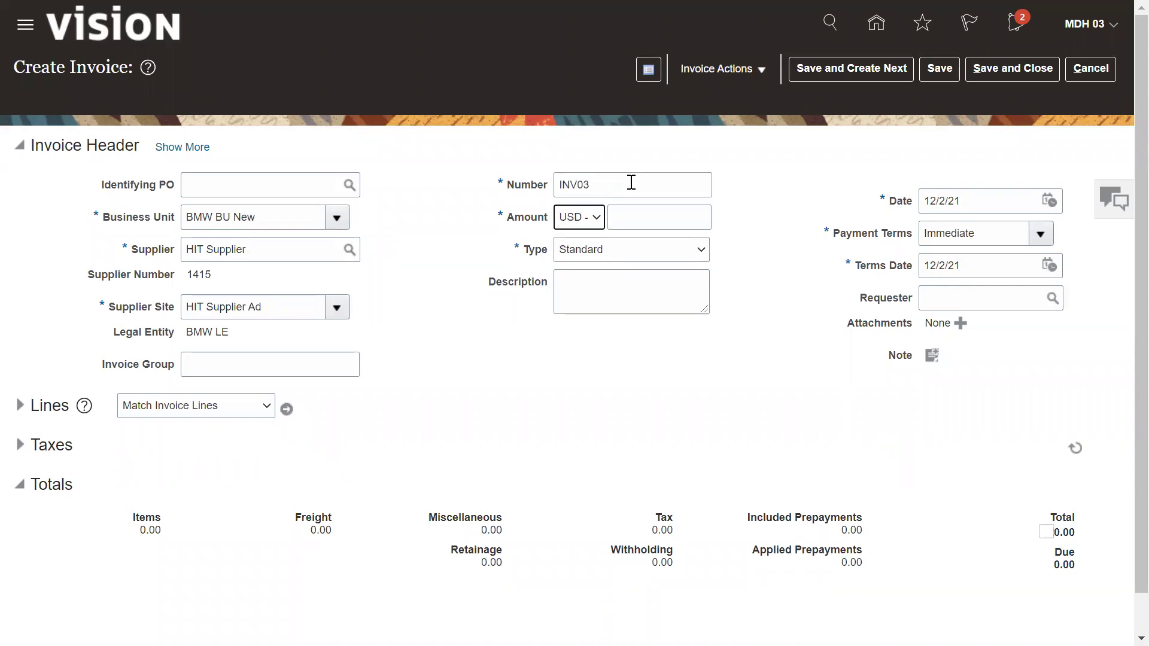
pyautogui.click(636, 217)
pyautogui.write('1000')
pyautogui.click(900, 372)
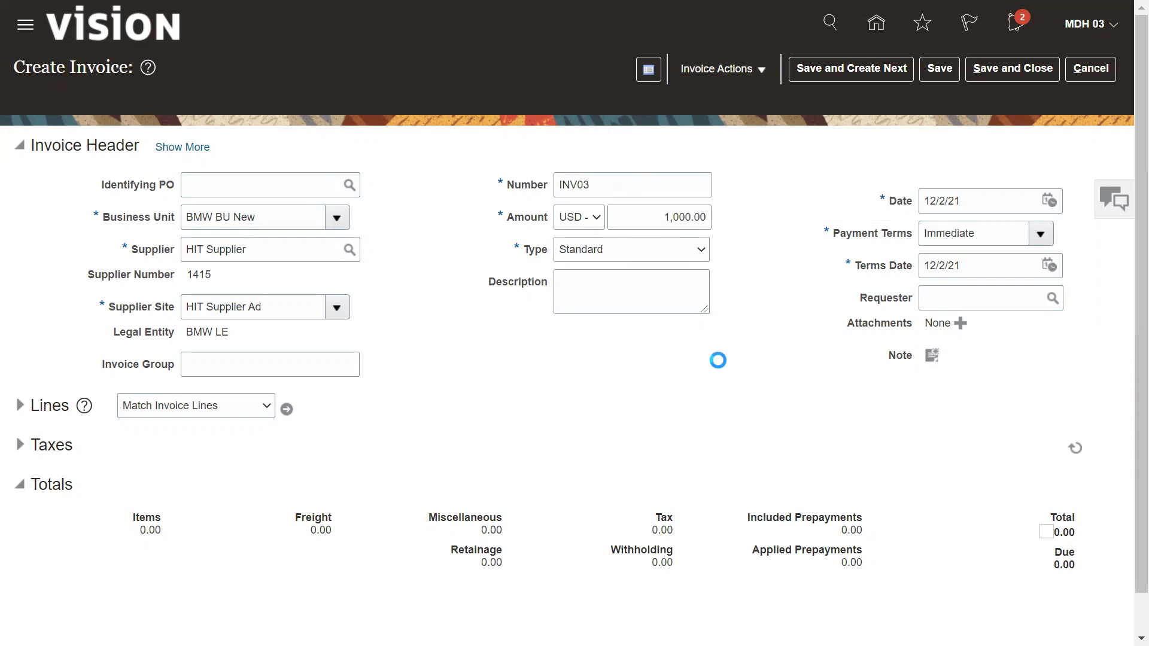
# - Expand the invoice lines and enter an amount of 1,000 for item line 1
pyautogui.click(20, 407)
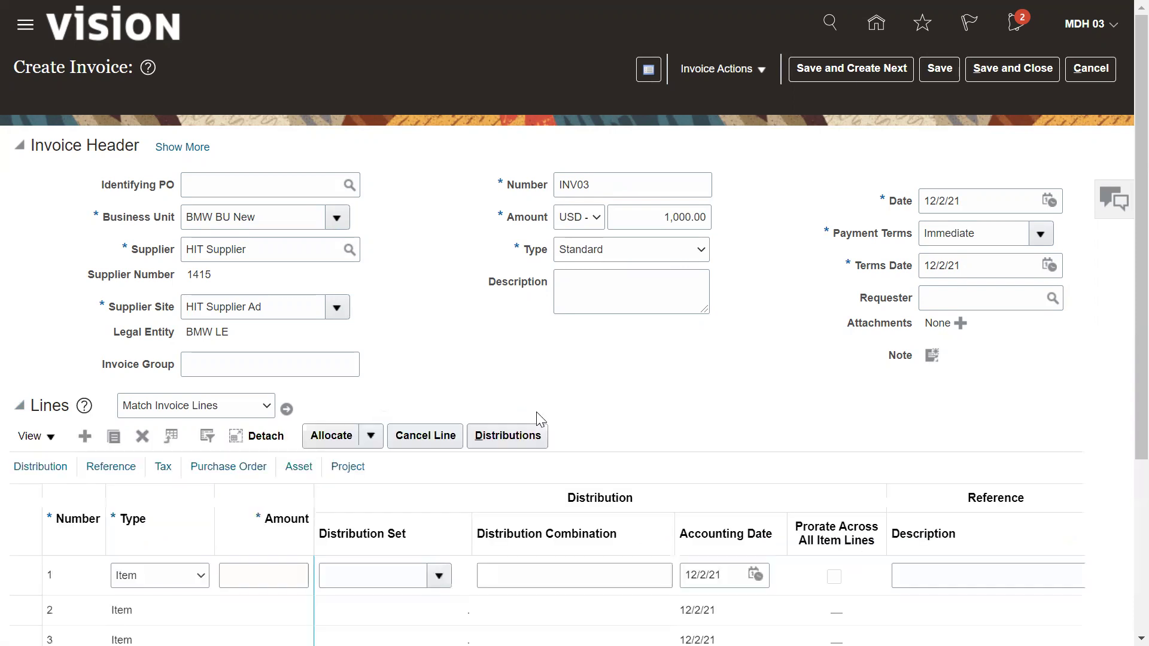
pyautogui.click(239, 577)
pyautogui.write('1000')
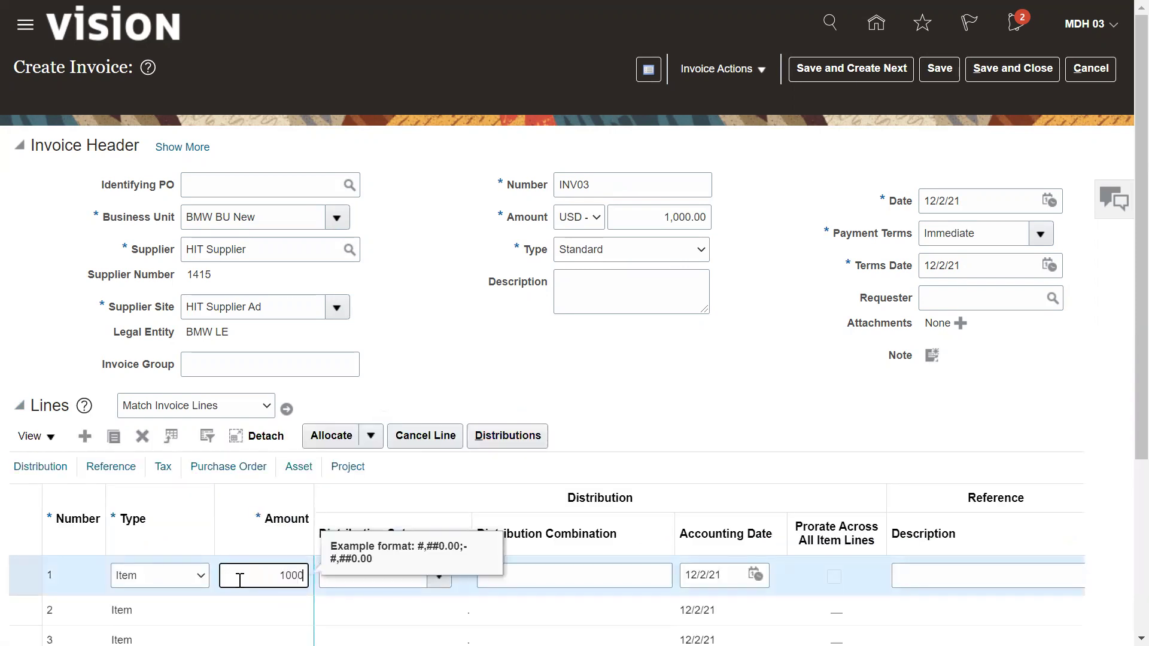
# - Add a distribution with an amount of 1,000 to invoice line 1
pyautogui.click(490, 449)
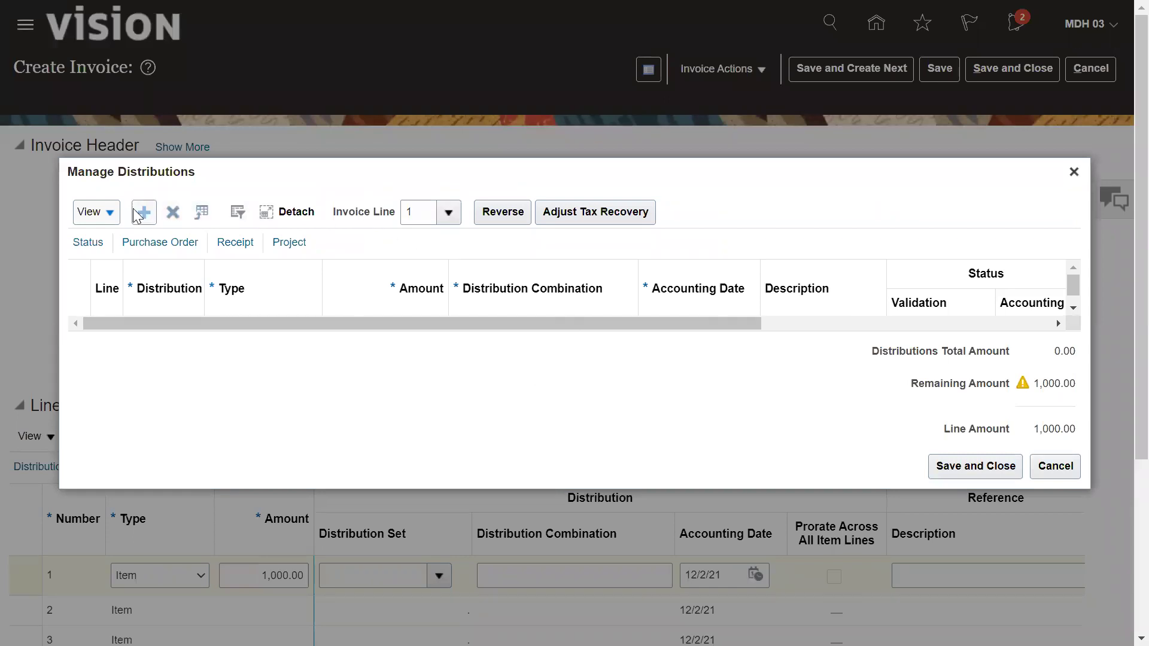
pyautogui.click(139, 214)
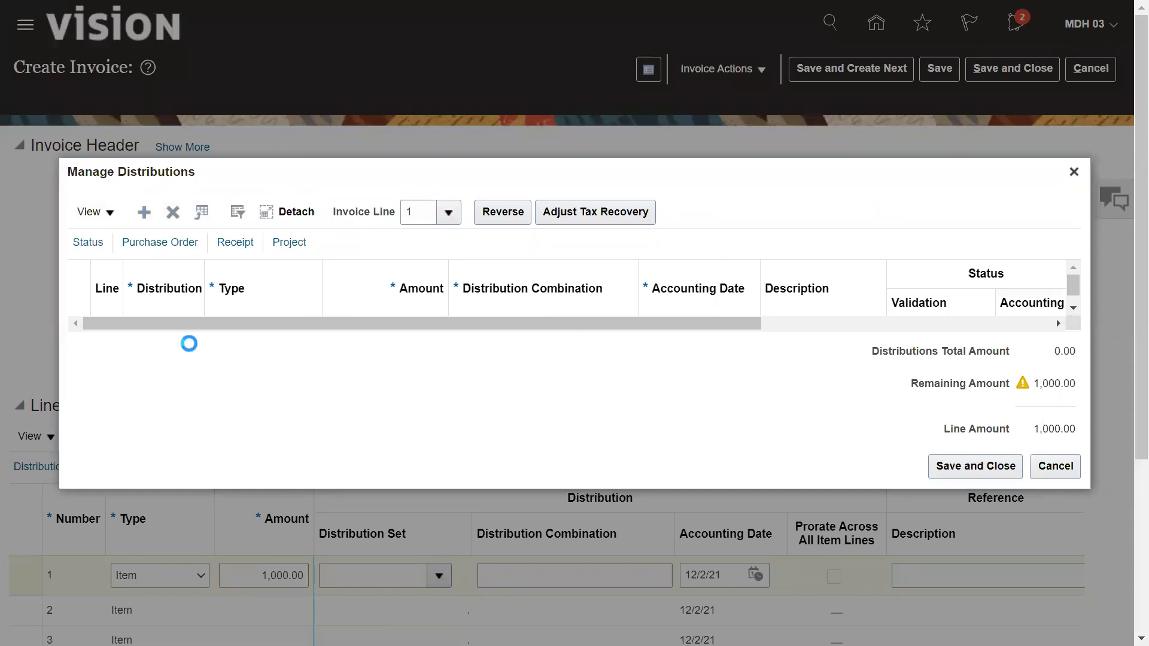
pyautogui.click(360, 323)
pyautogui.write('1000')
pyautogui.press('Tab')
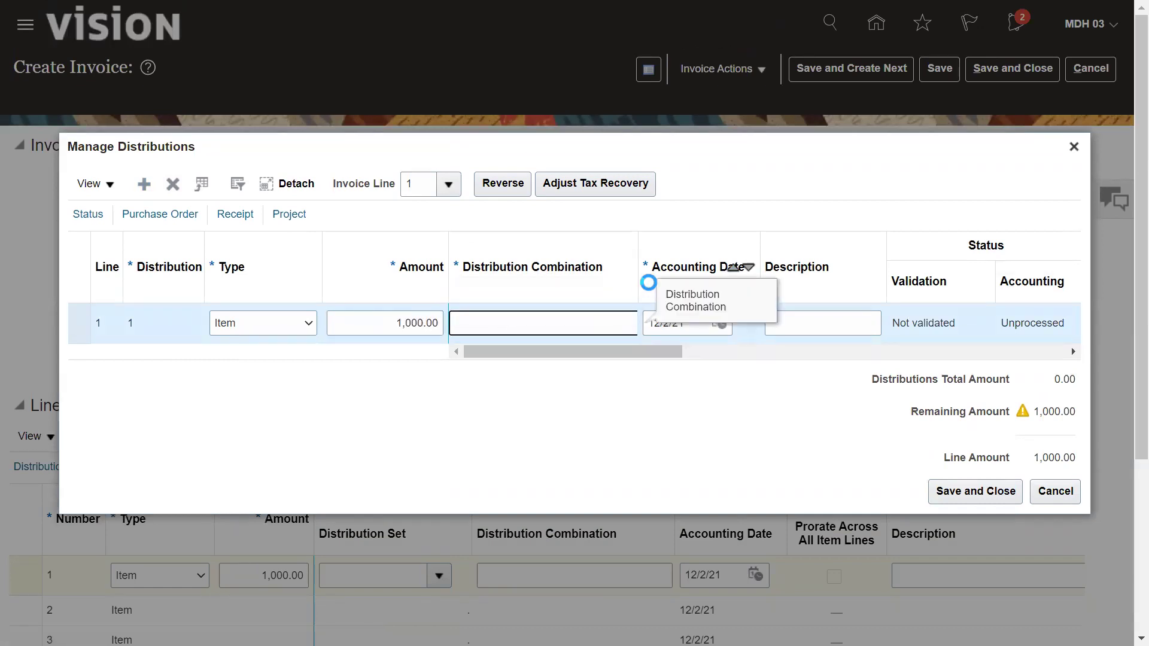
# - Set the distribution combination to company 100 and account 410, and save the line's distributions
pyautogui.moveTo(637, 256); pyautogui.dragTo(751, 257)
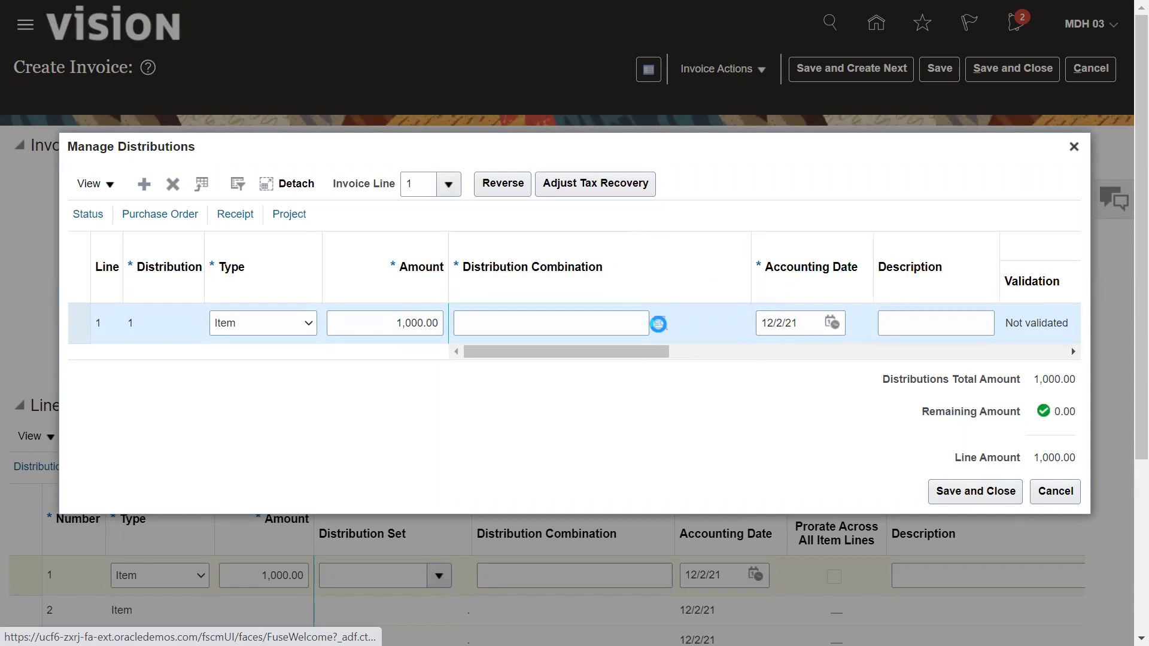
pyautogui.click(658, 324)
pyautogui.click(613, 309)
pyautogui.write('100')
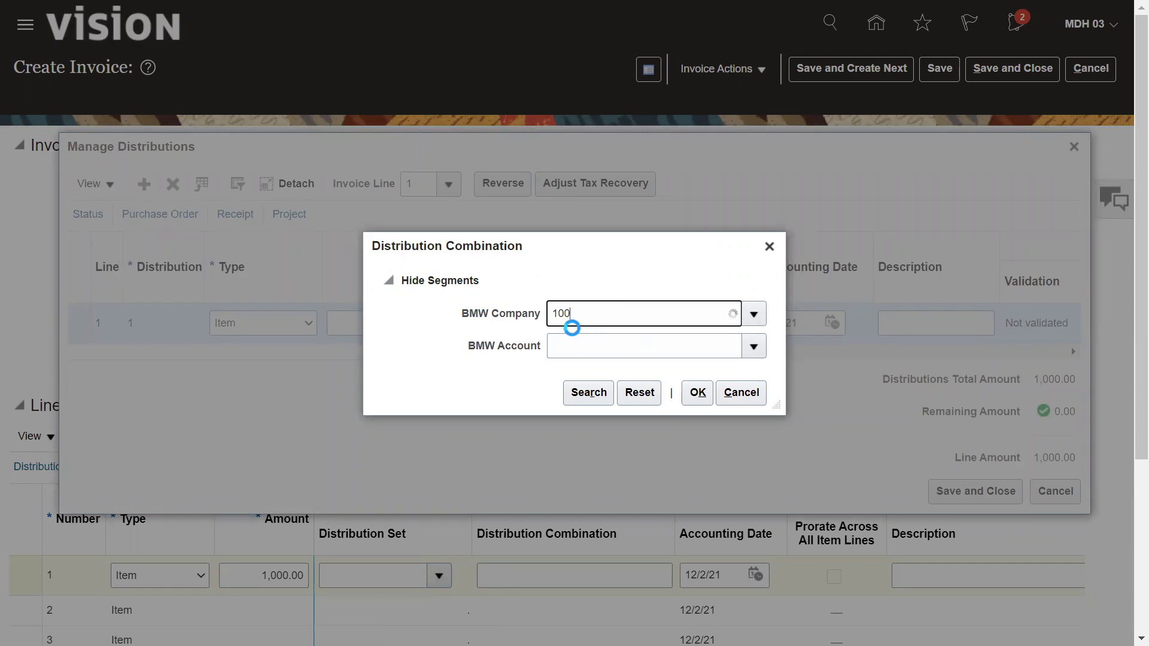
pyautogui.click(577, 346)
pyautogui.write('41')
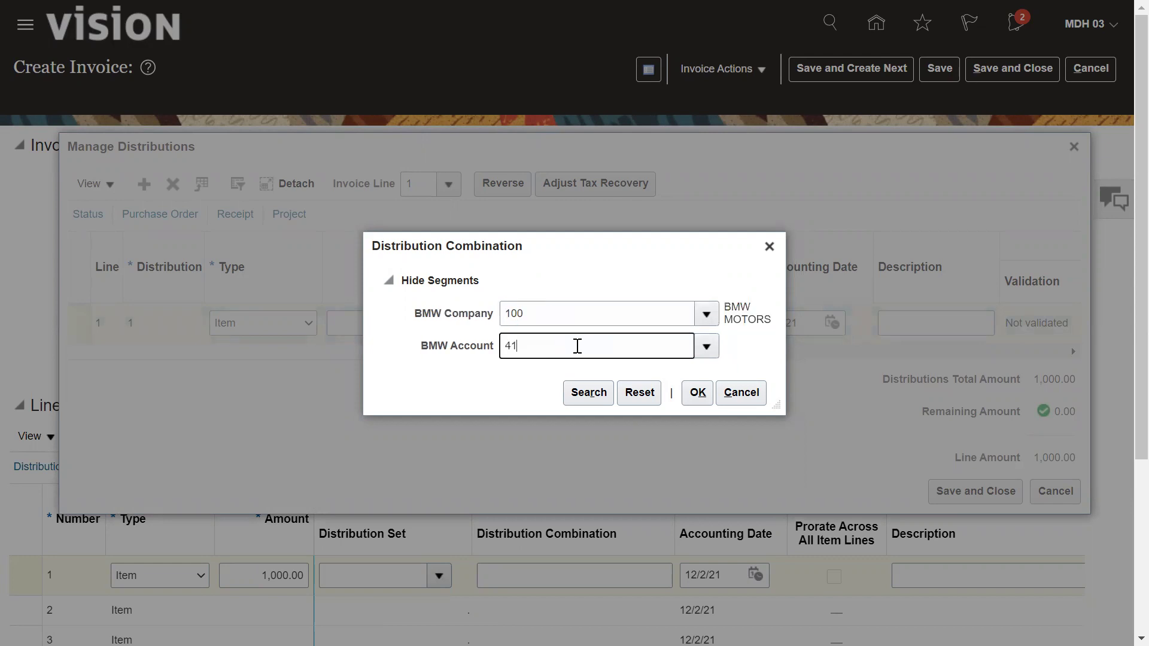
pyautogui.write('0')
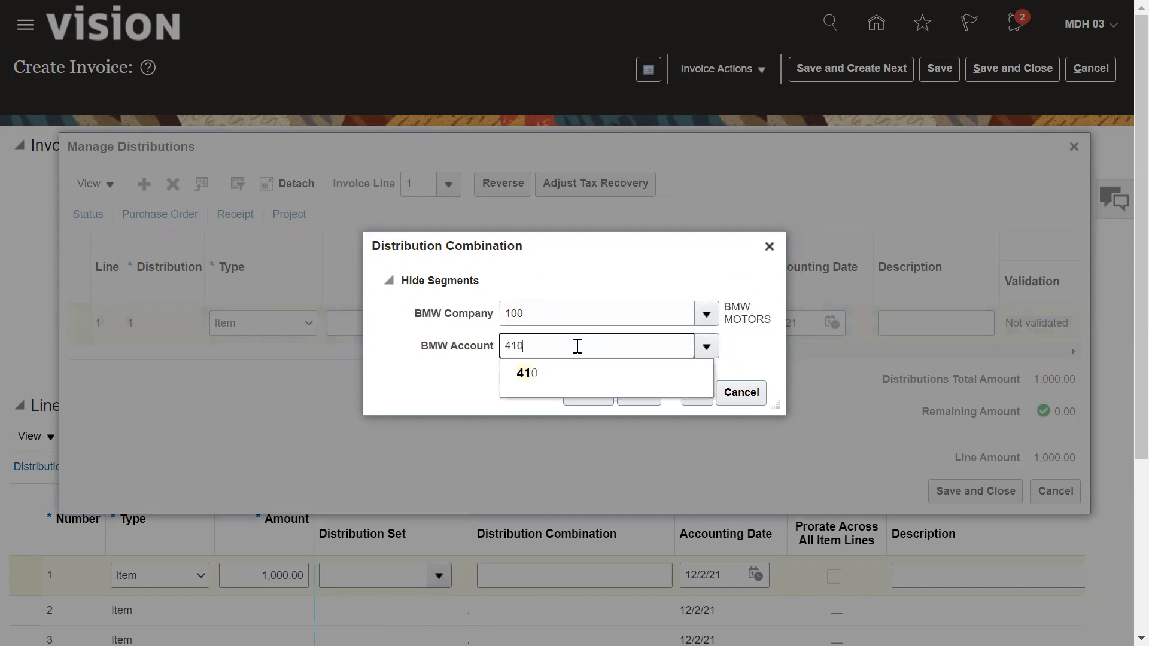
pyautogui.click(534, 376)
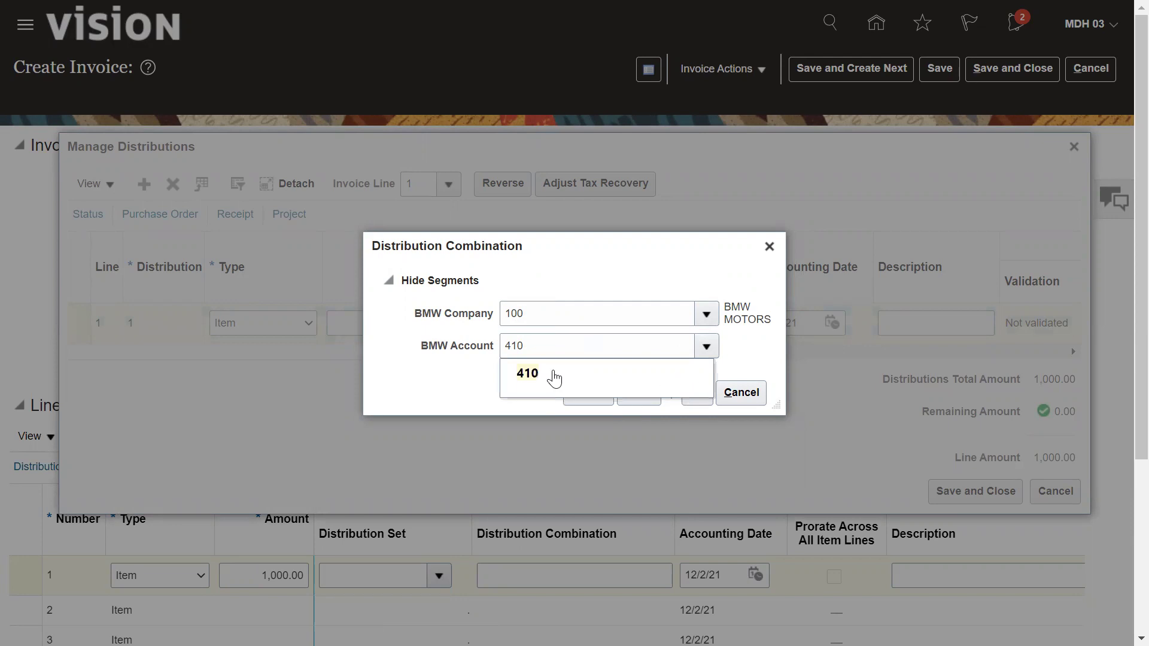
pyautogui.click(554, 376)
pyautogui.click(696, 394)
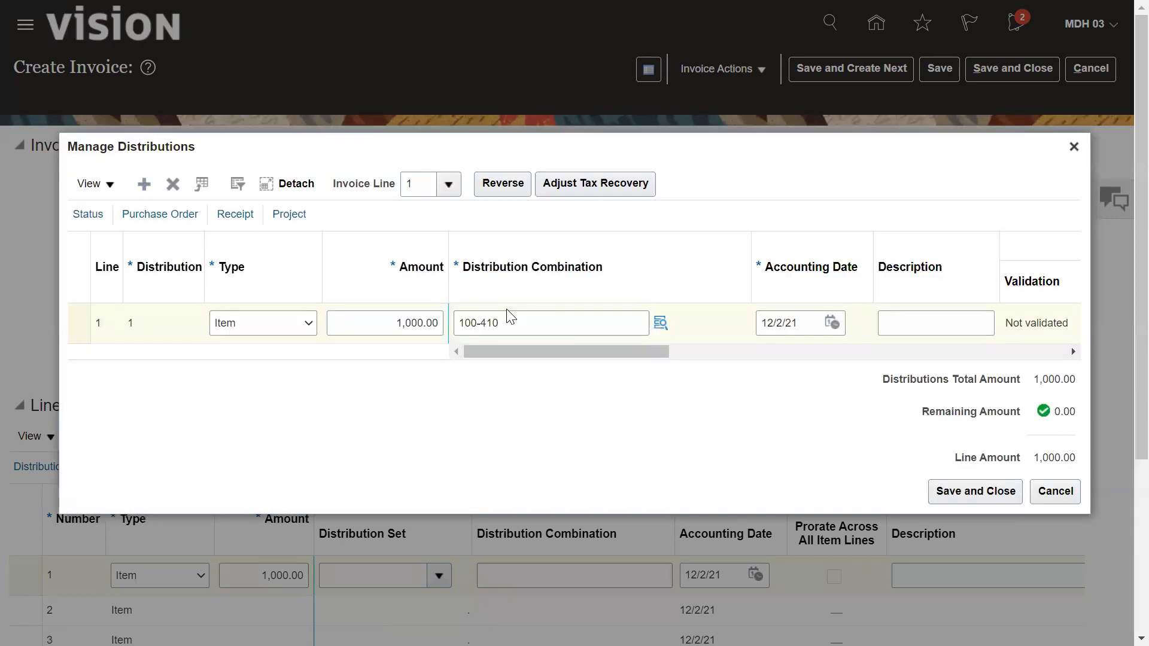
pyautogui.click(960, 491)
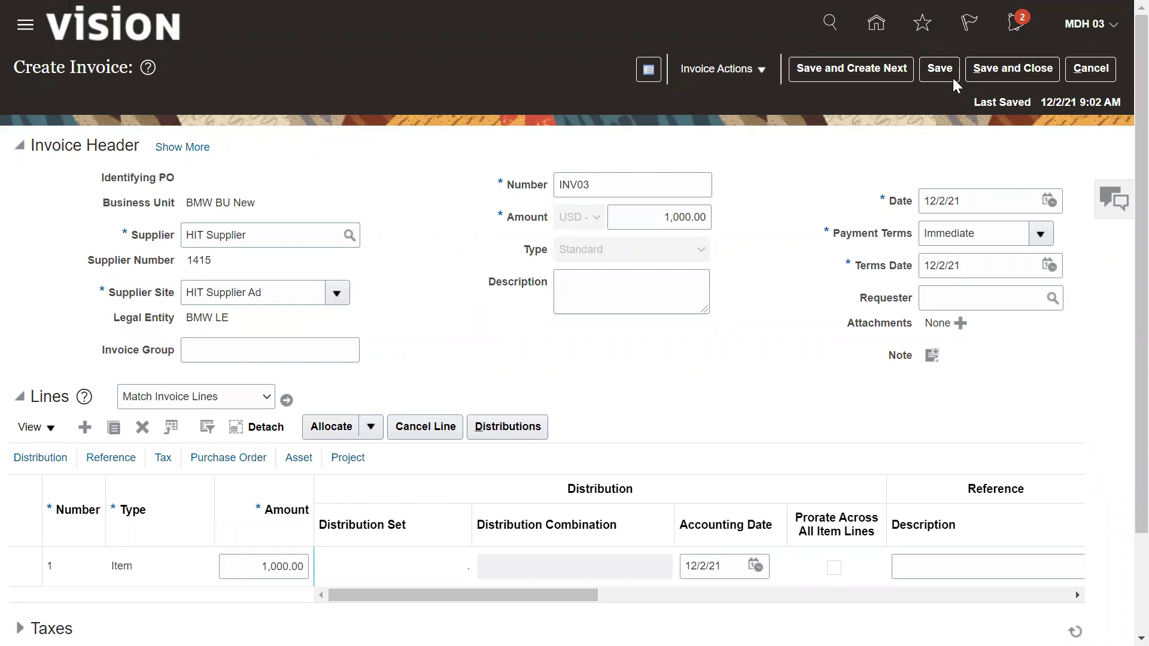
# - Validate the invoice, then save and close it
pyautogui.click(772, 70)
pyautogui.click(707, 151)
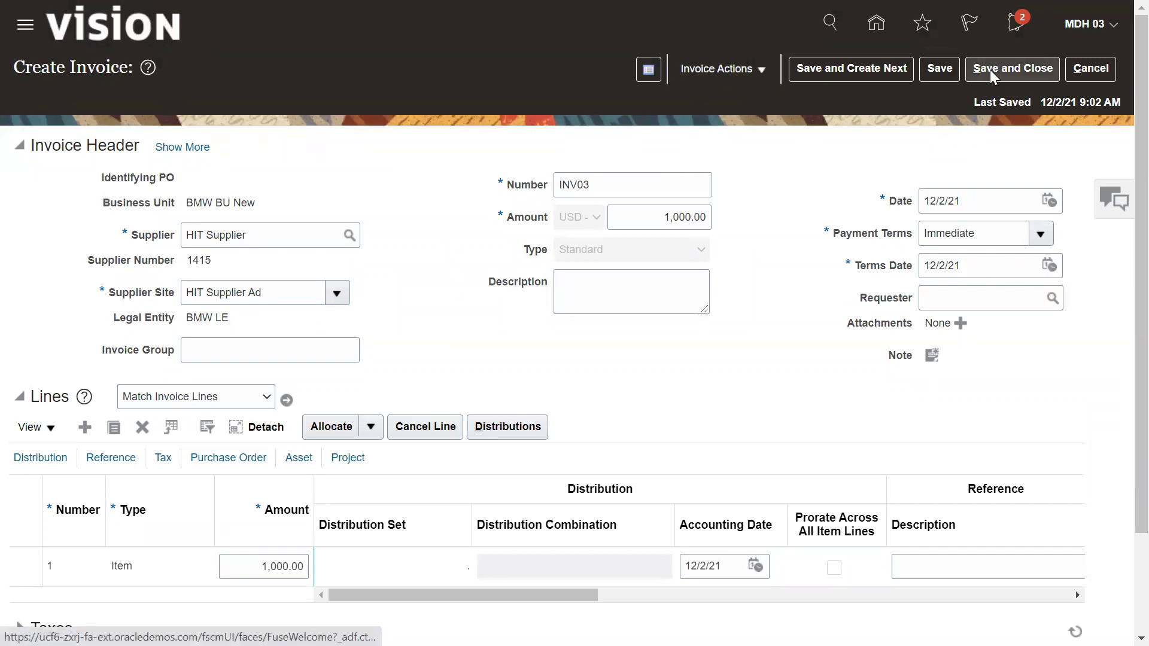
pyautogui.click(1032, 75)
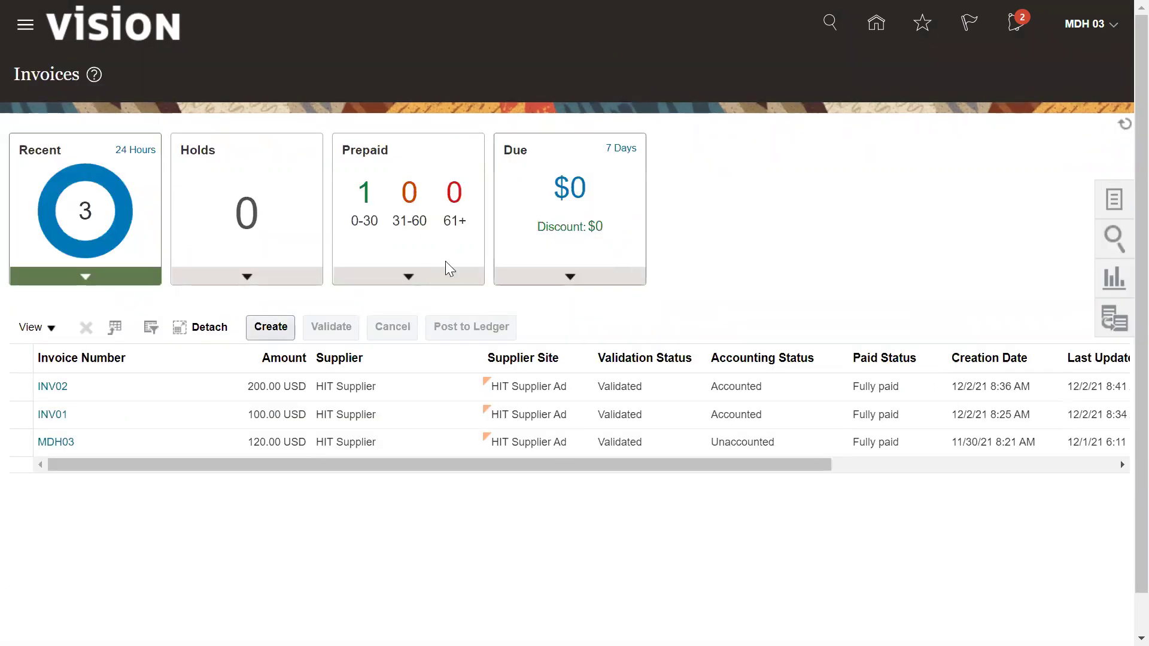
# - Refresh the recent invoices list and review the validation, accounting and payment columns of invoice INV03
pyautogui.click(1125, 126)
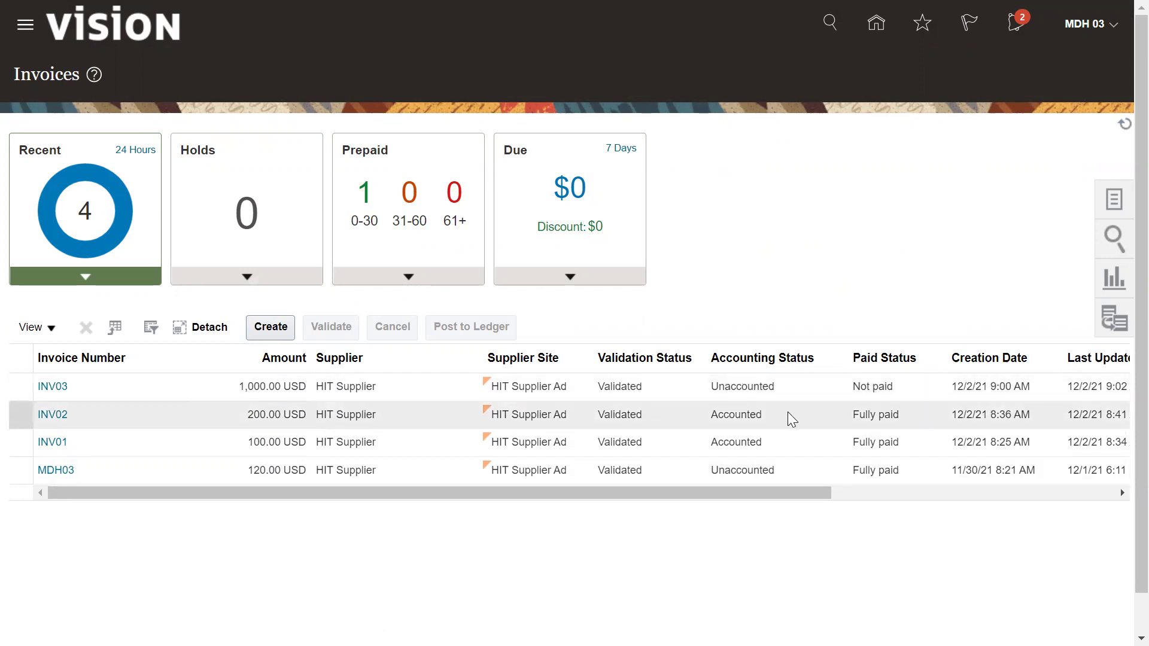
pyautogui.moveTo(740, 495); pyautogui.dragTo(1031, 495)
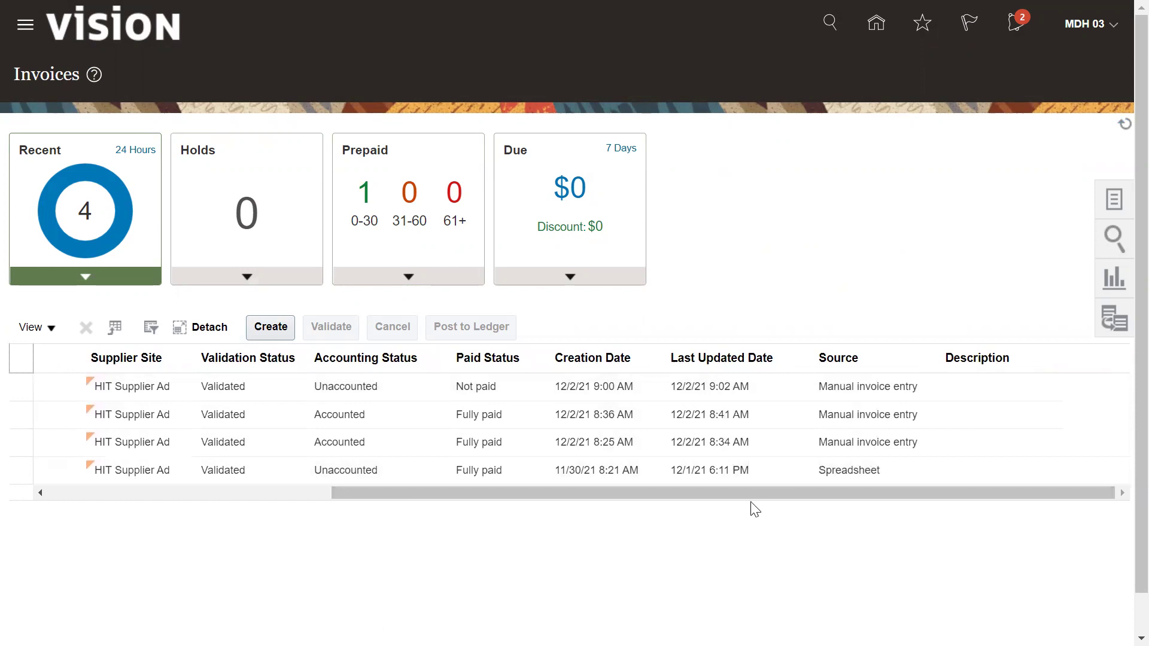
pyautogui.moveTo(725, 494); pyautogui.dragTo(430, 495)
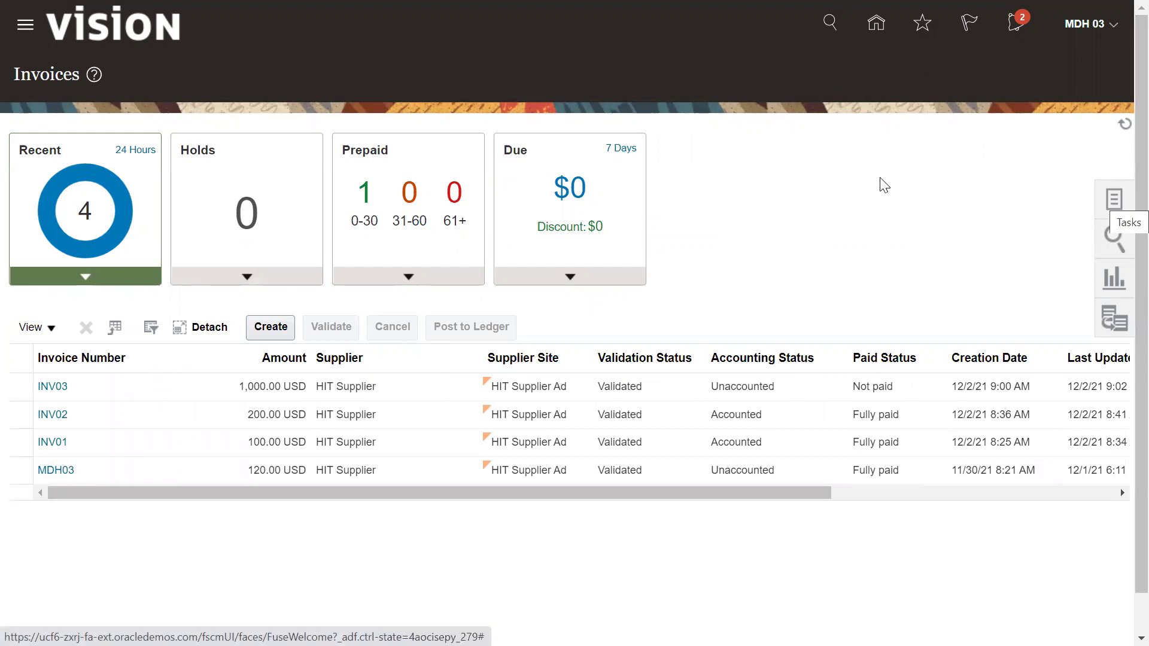
# - Open Manage Payment Process Request Templates from the tasks of the Payments work area
pyautogui.click(874, 30)
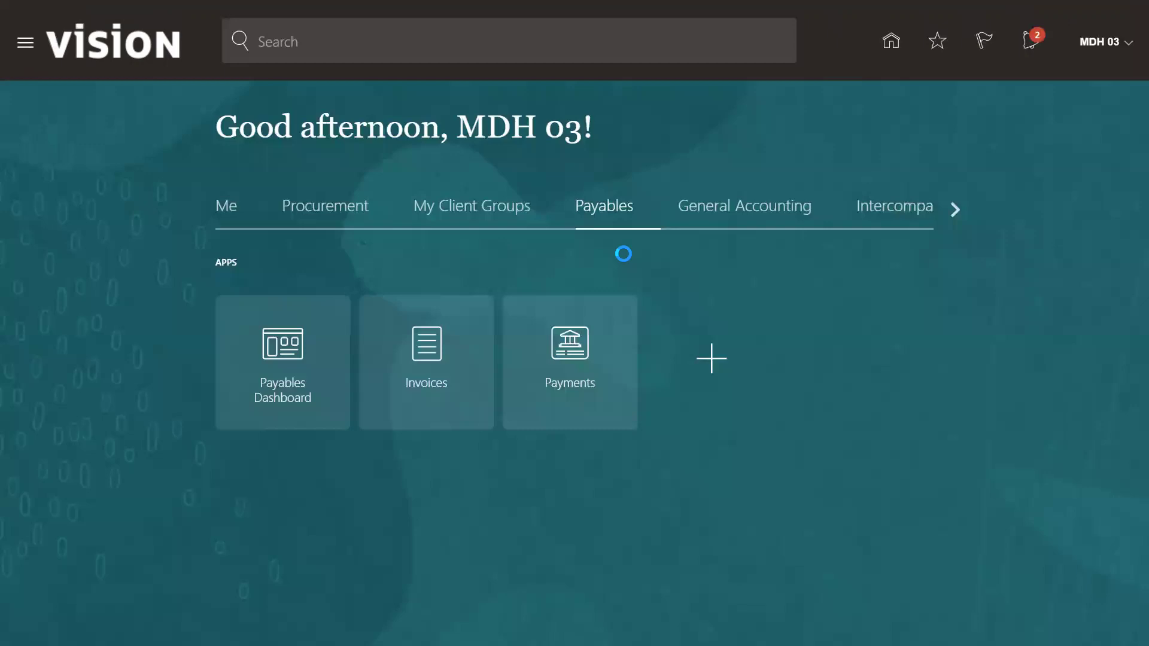
pyautogui.click(573, 358)
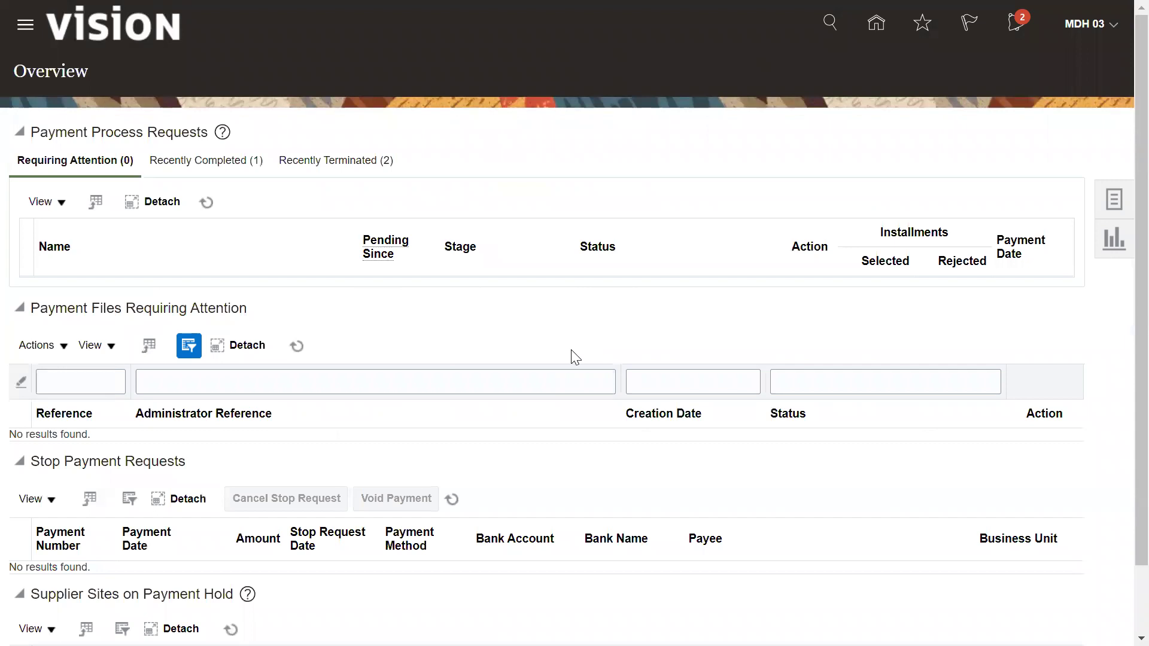
pyautogui.click(1114, 199)
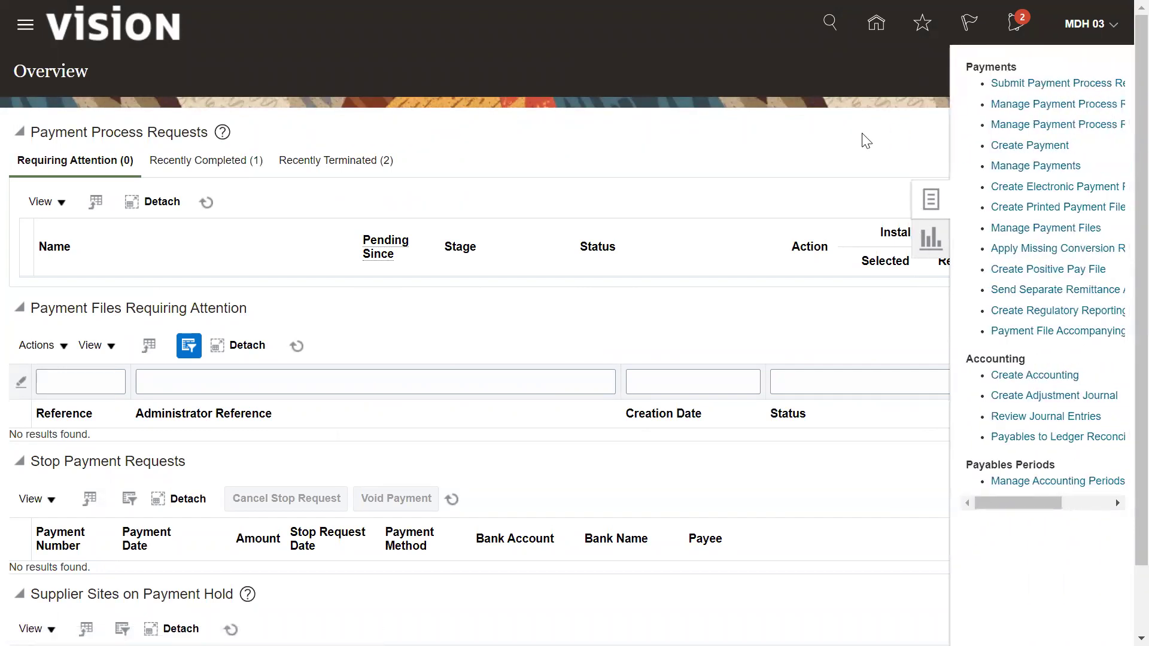
pyautogui.moveTo(1044, 504); pyautogui.dragTo(1070, 502)
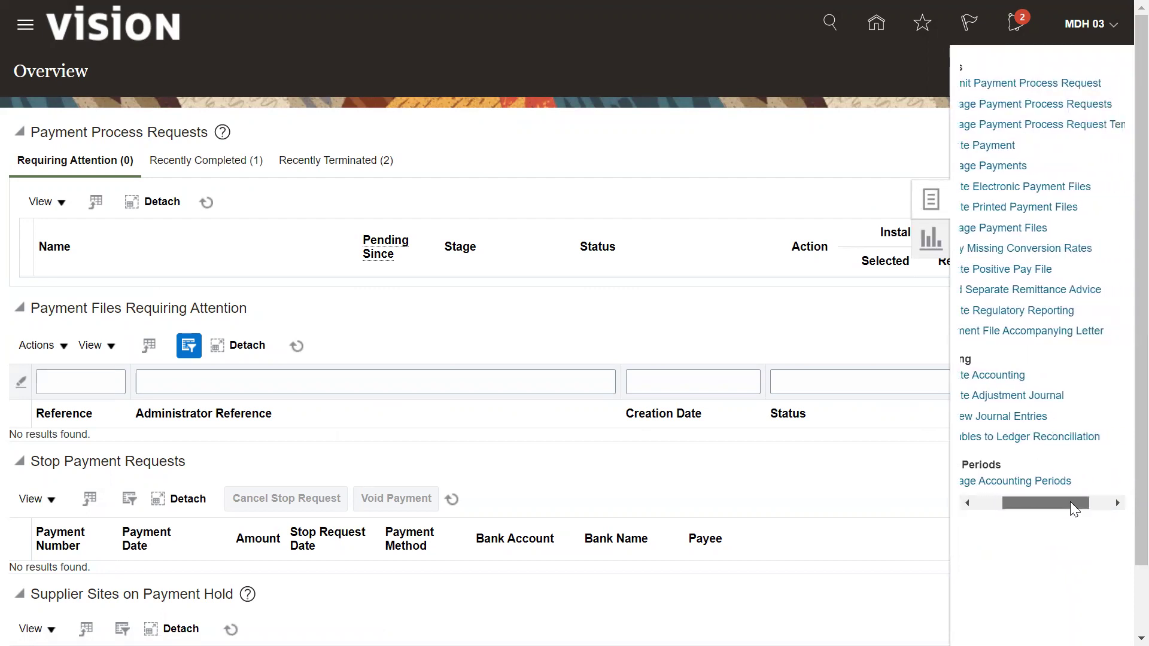
pyautogui.click(1081, 138)
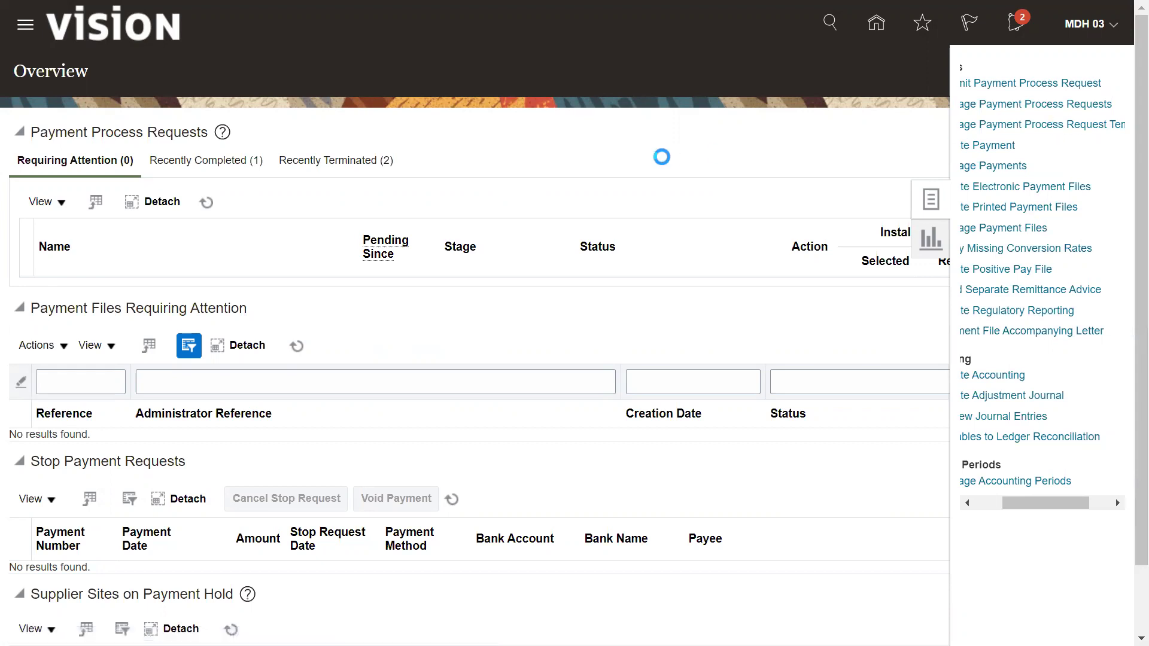
# - Search the payment process request templates by the name MDH and open MDH Payment Template
pyautogui.click(241, 159)
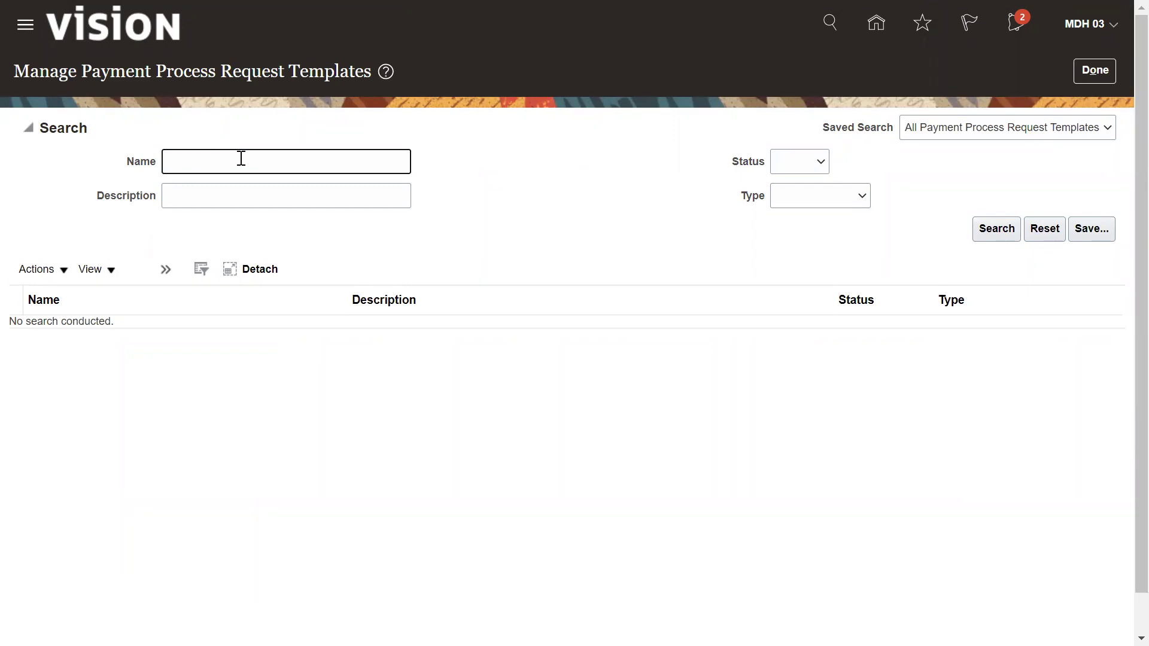
pyautogui.write('MDH')
pyautogui.click(1010, 224)
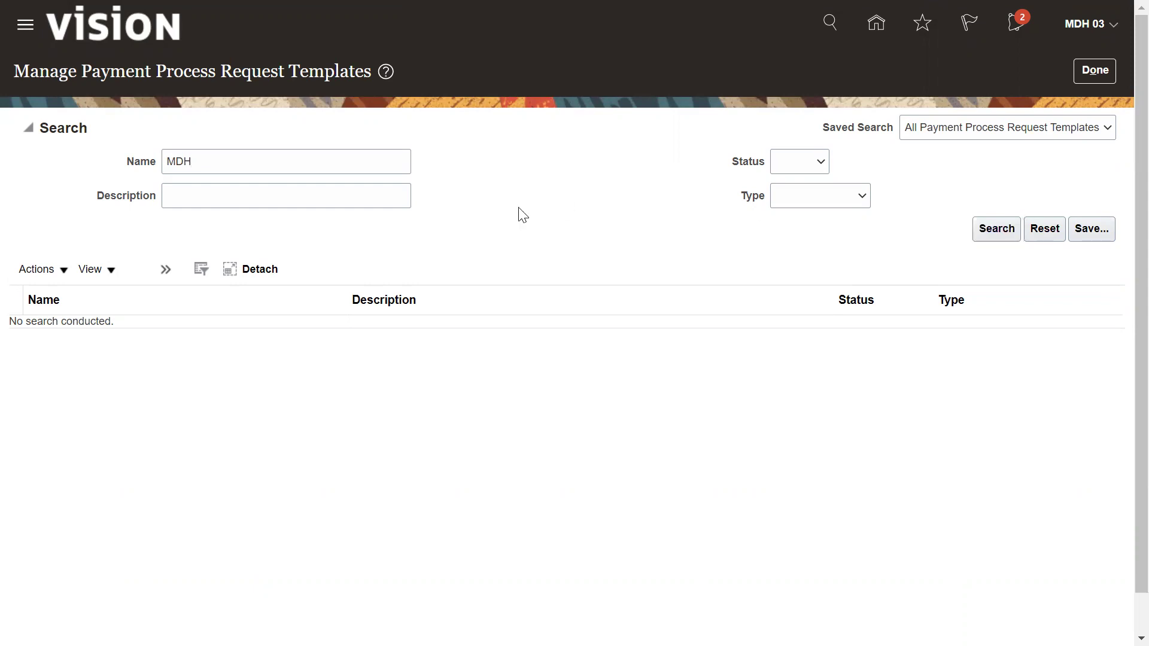
pyautogui.click(86, 231)
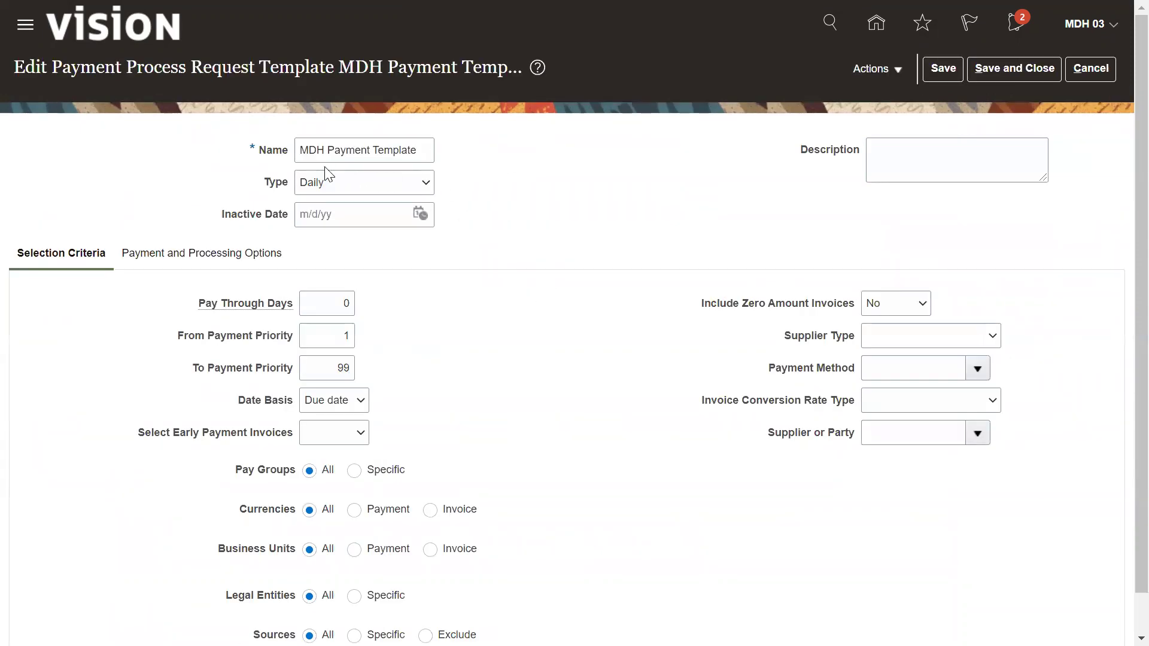
# - Review the selection criteria of MDH Payment Template, including the date basis and payment method options
pyautogui.moveTo(301, 151); pyautogui.dragTo(428, 149)
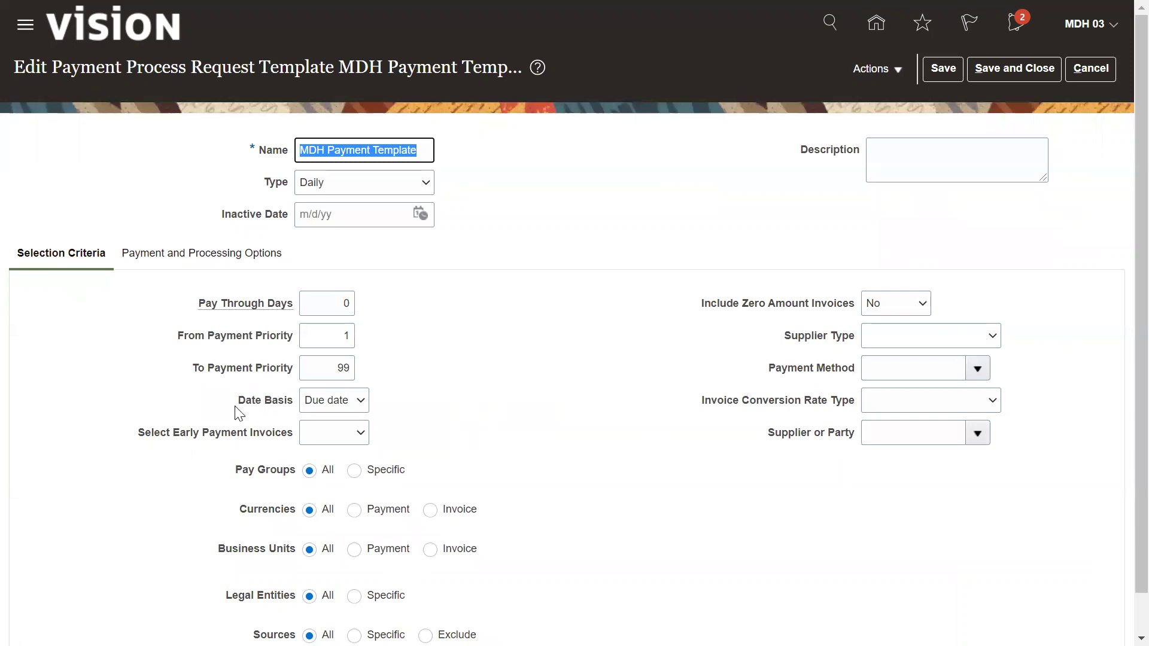
pyautogui.click(361, 402)
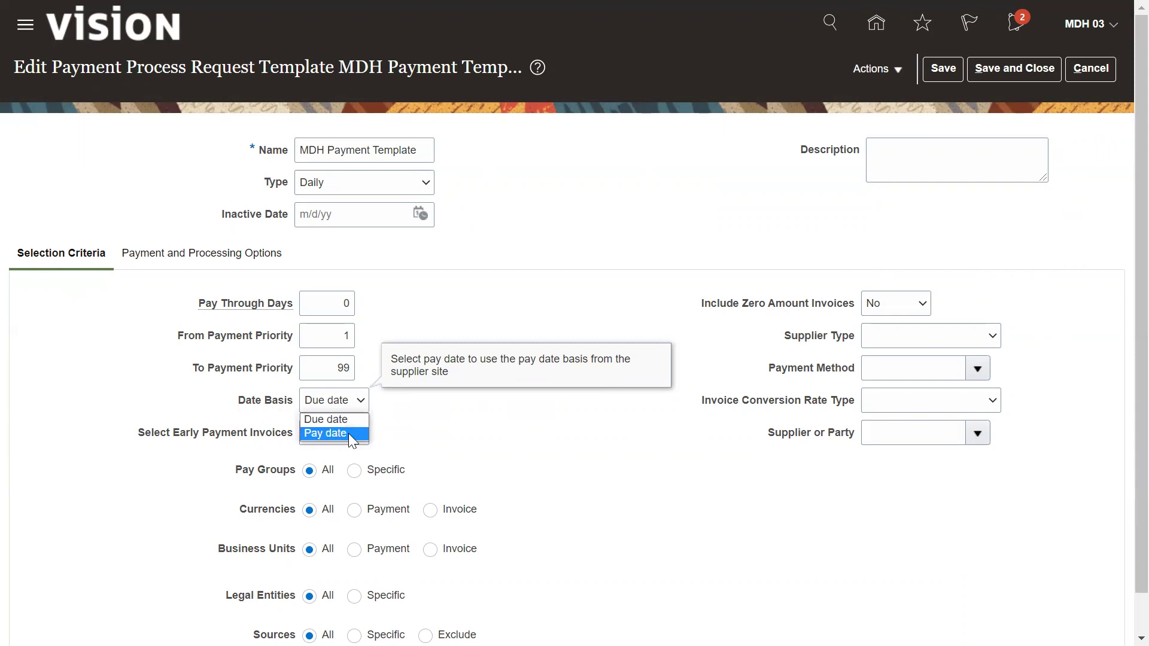
pyautogui.click(431, 498)
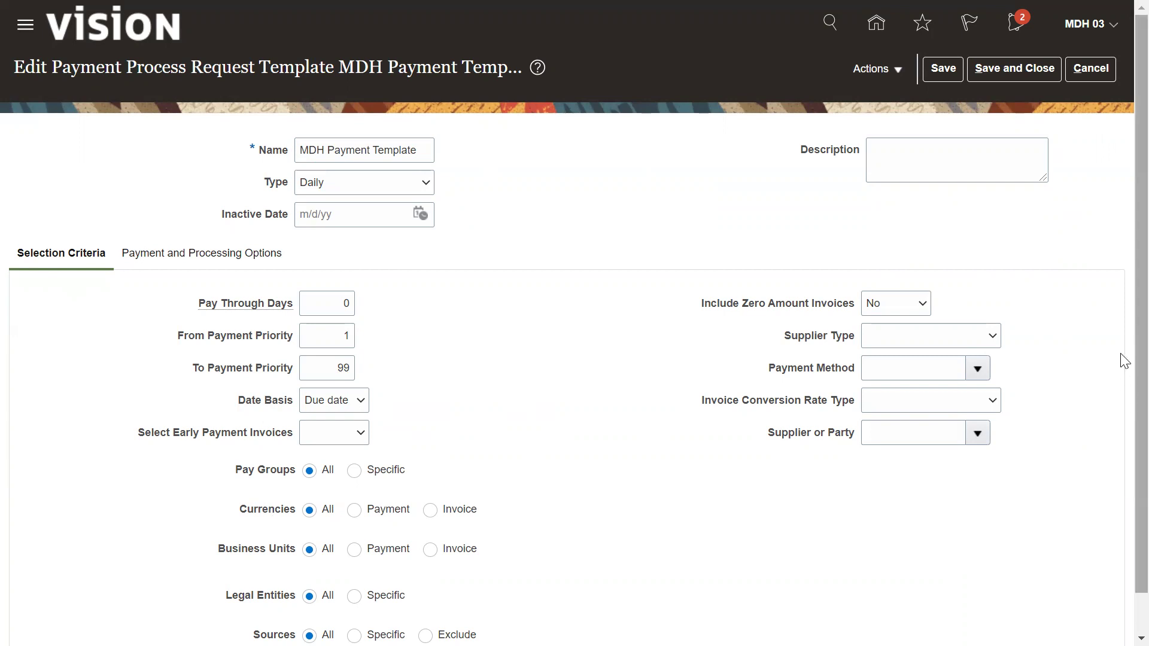
pyautogui.scroll(-1, 1121, 361)
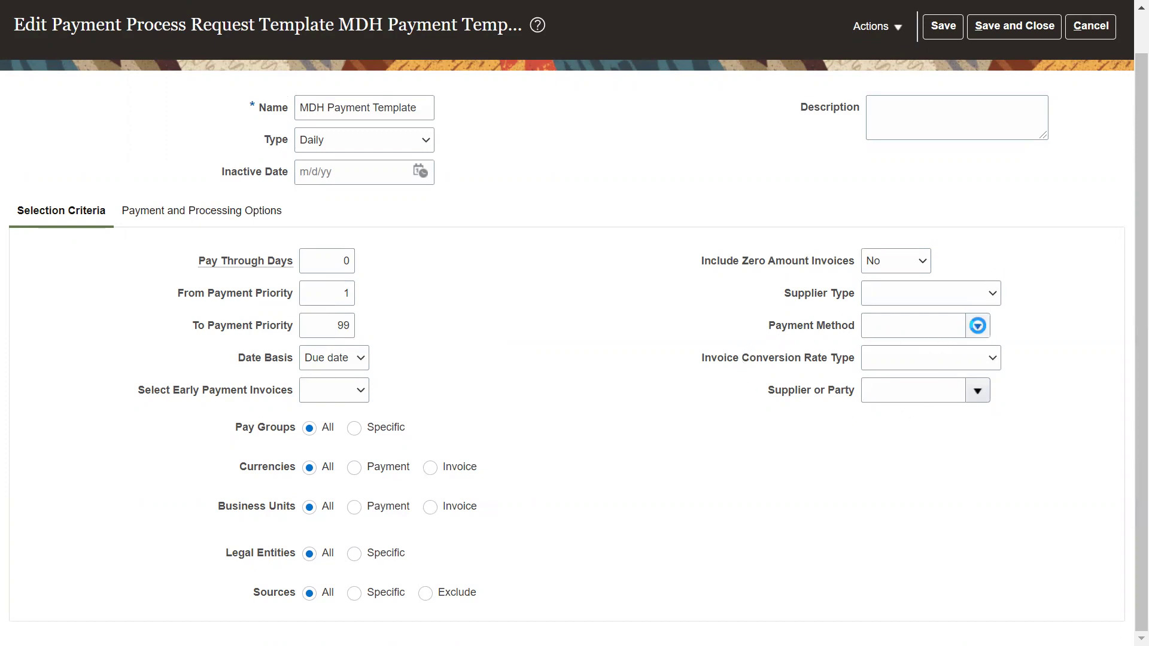
pyautogui.click(977, 326)
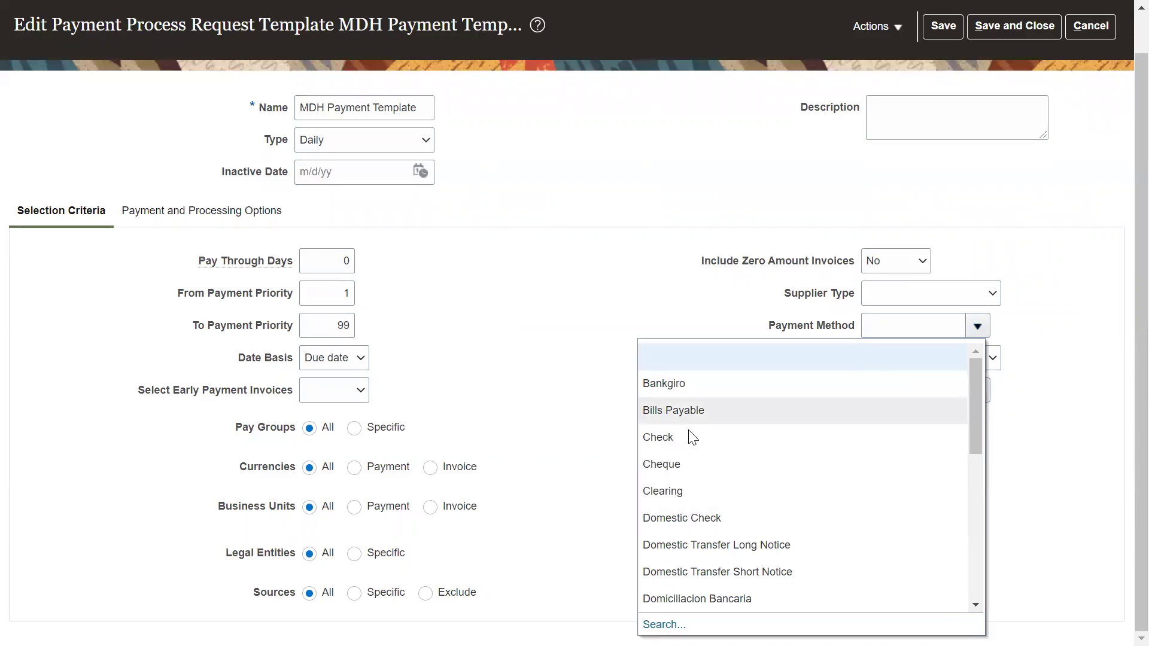
pyautogui.click(572, 378)
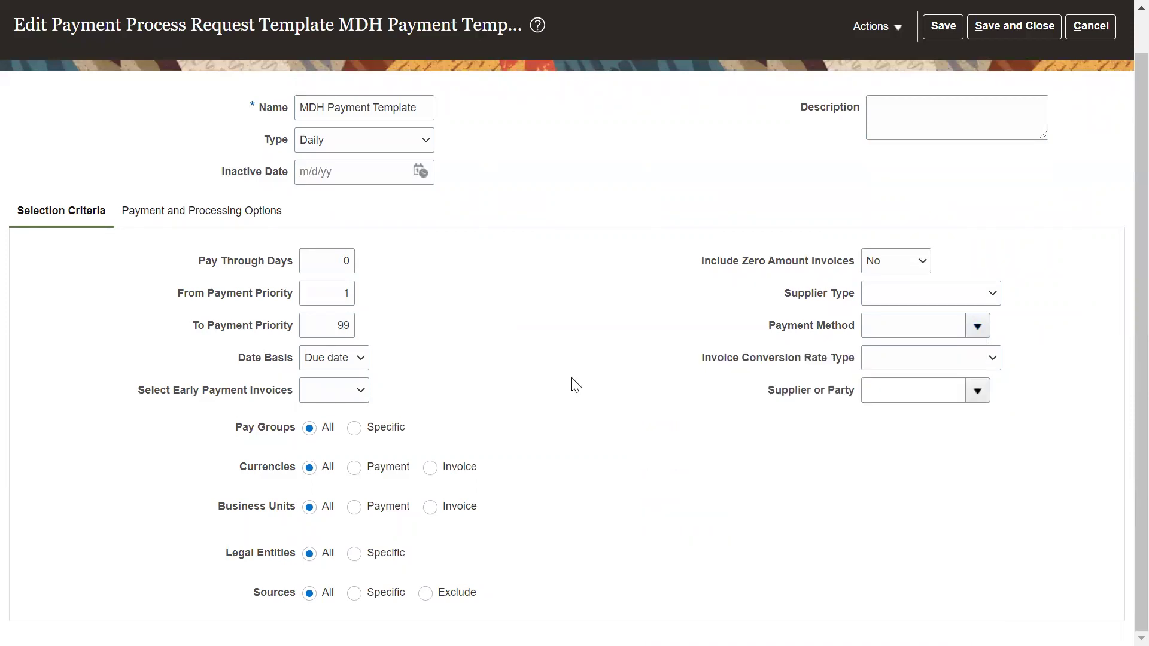
pyautogui.scroll(2, 1117, 331)
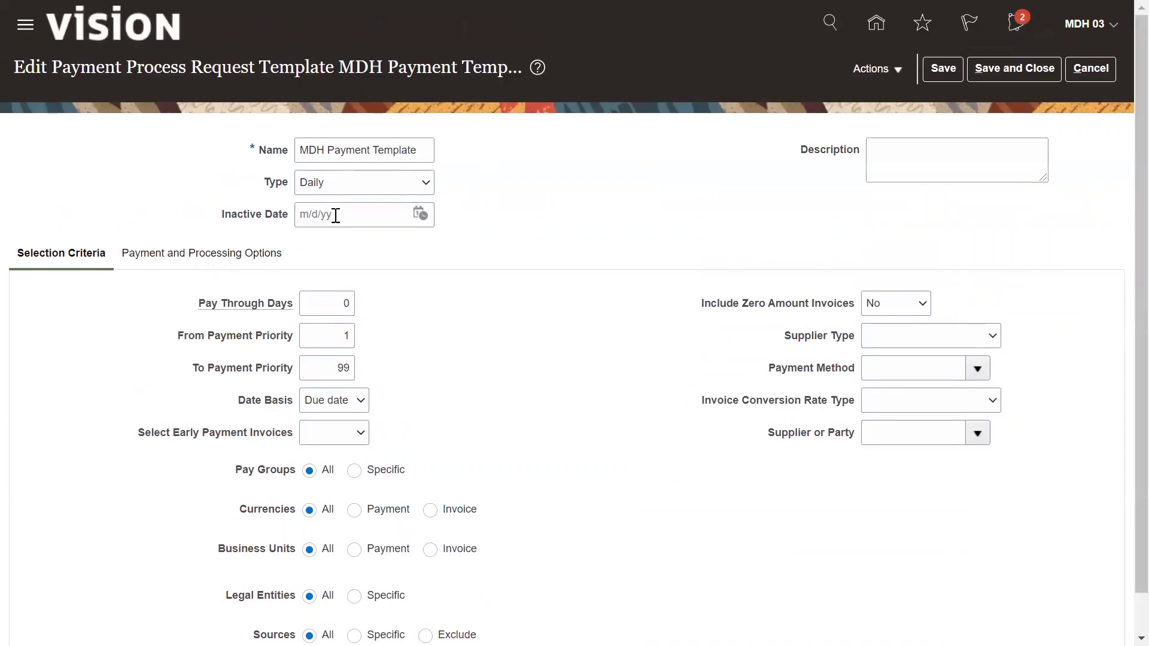
# - Review the template's payment and processing options, including the choices for handling document validation failures
pyautogui.click(210, 253)
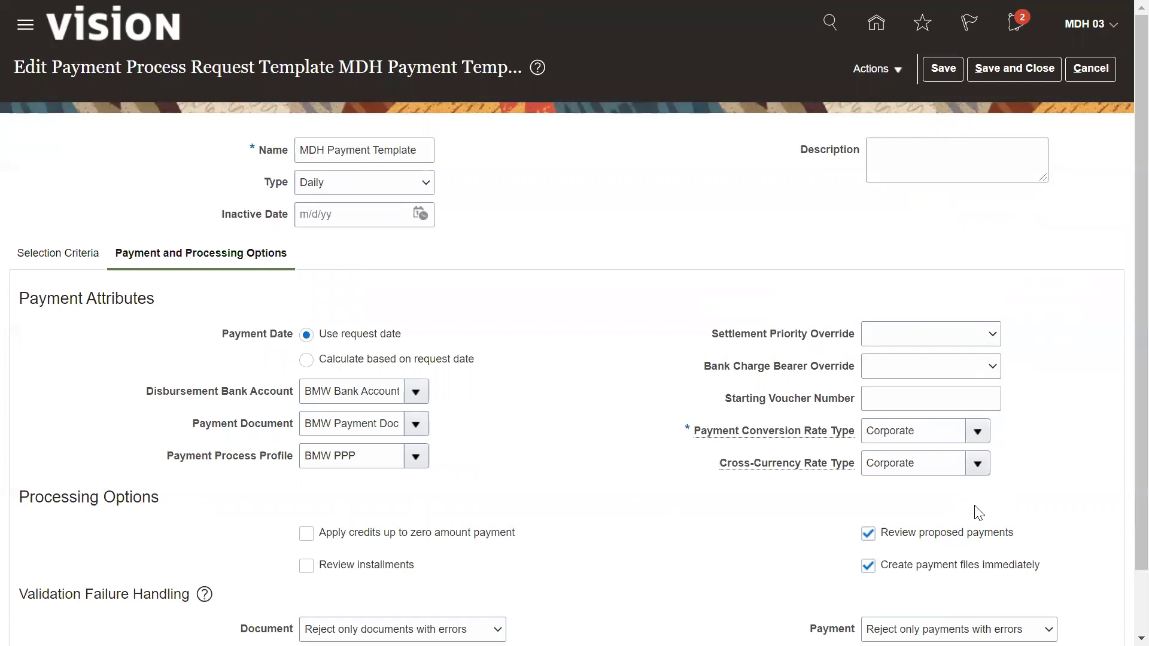
pyautogui.scroll(-2, 1120, 506)
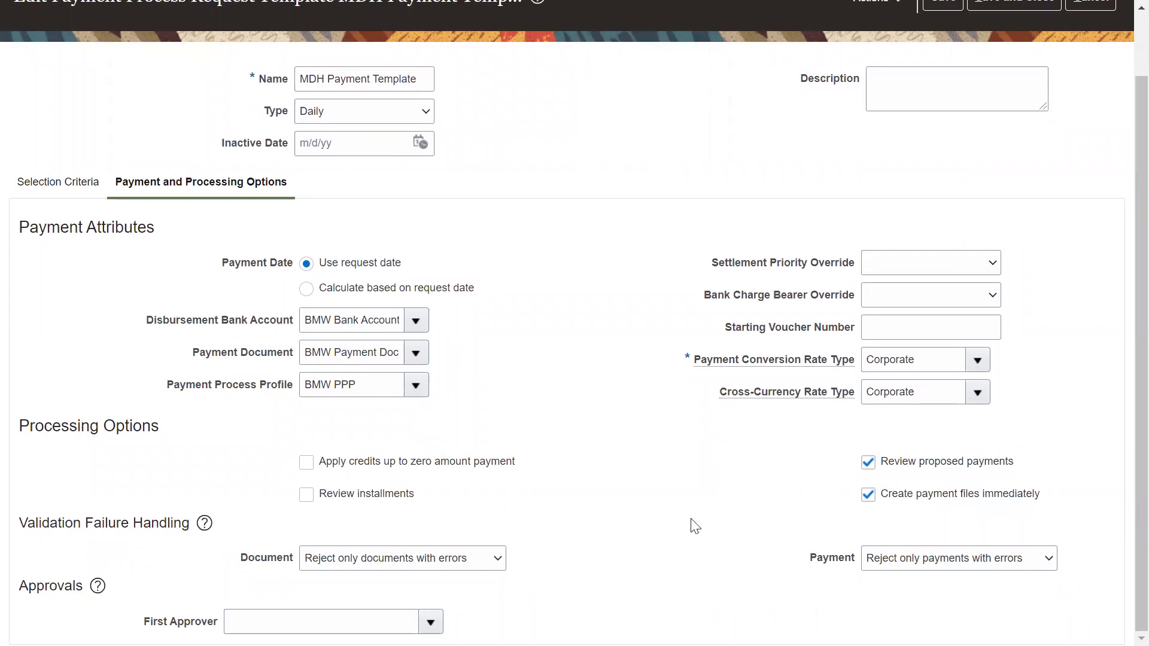
pyautogui.click(497, 556)
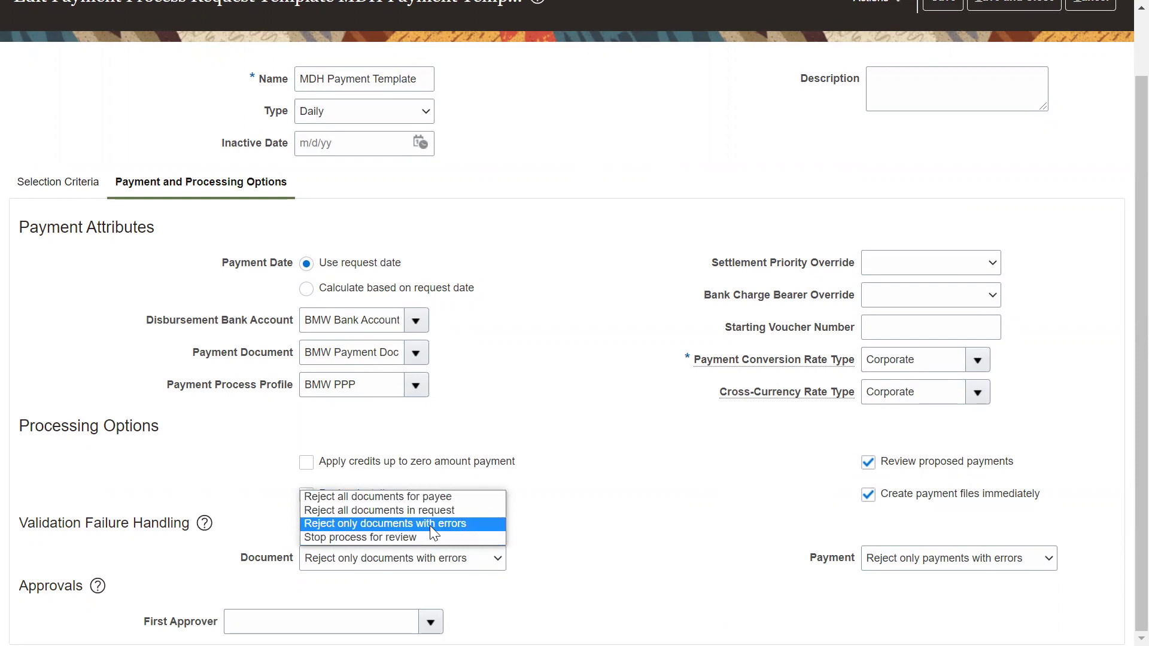
pyautogui.click(561, 523)
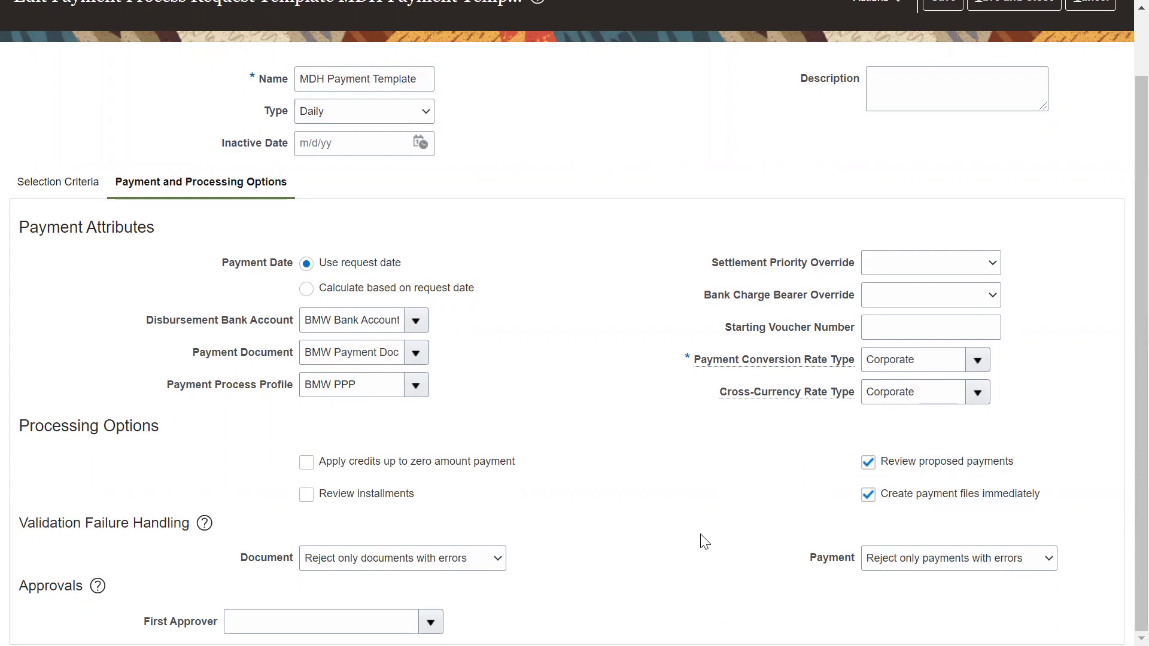
pyautogui.scroll(2, 704, 542)
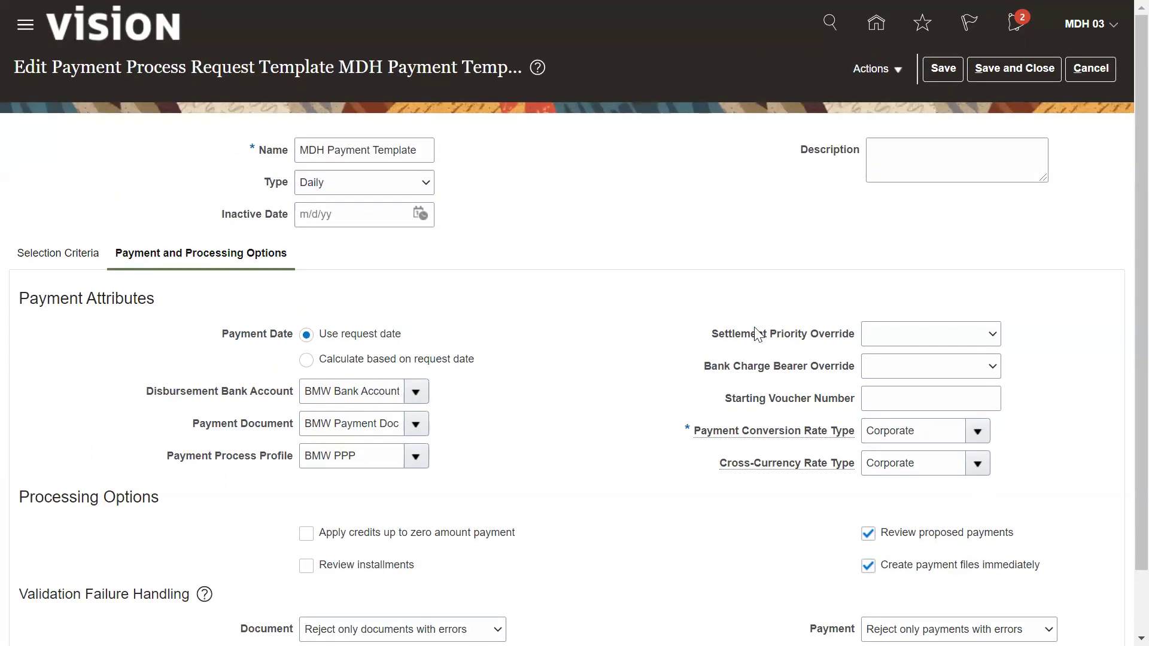
# - Save and close MDH Payment Template, then finish managing templates to return to the Payments overview
pyautogui.click(997, 77)
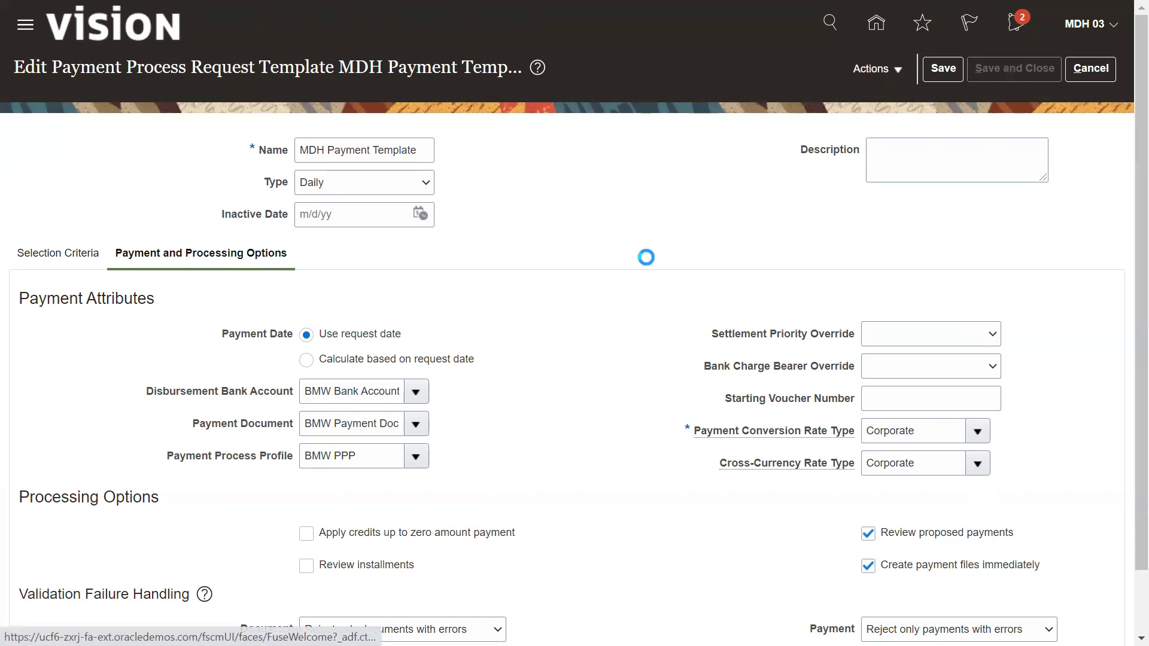
pyautogui.click(616, 197)
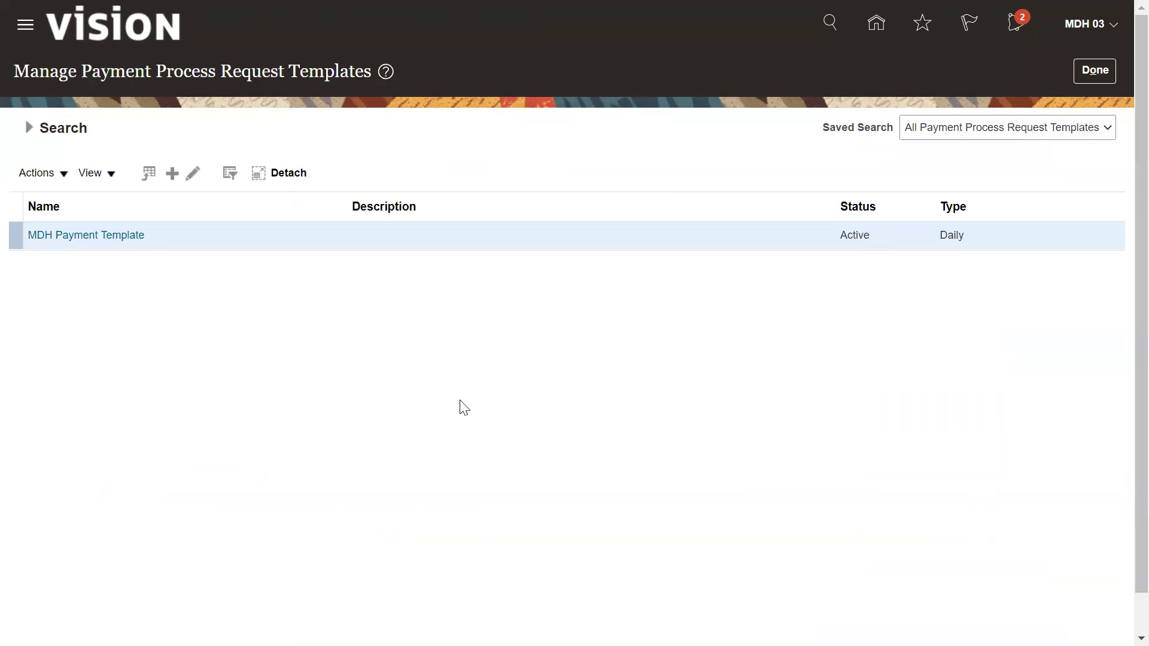
pyautogui.click(1094, 71)
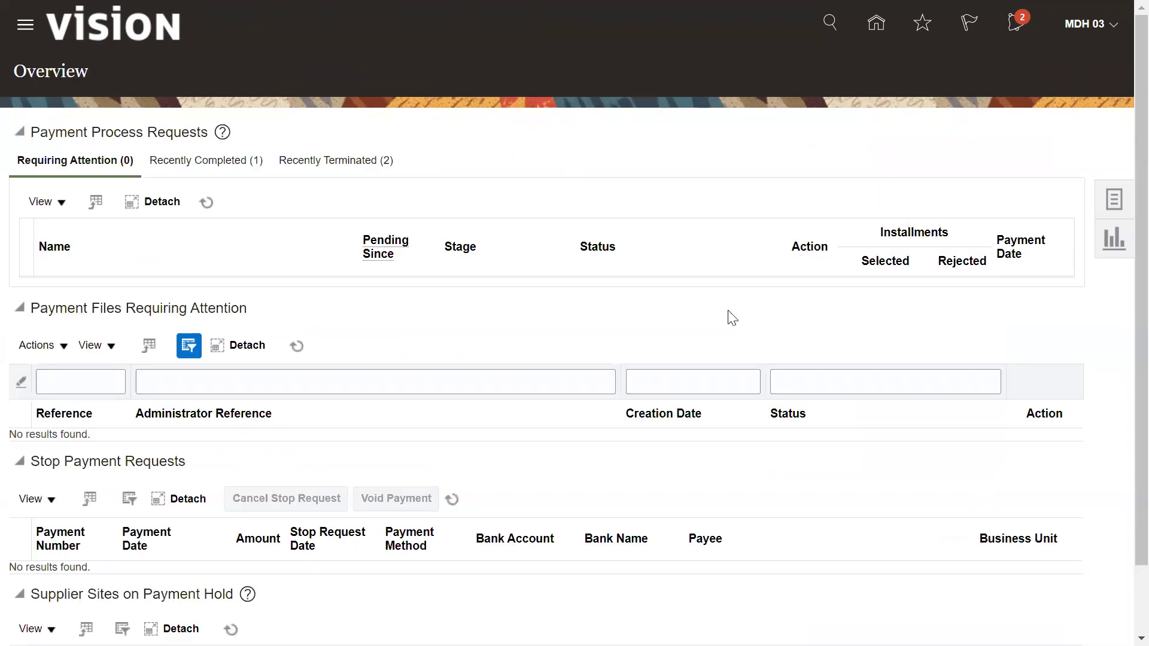
# - Start a new payment process request named BMW PPR1 based on MDH Payment Template
pyautogui.click(1111, 199)
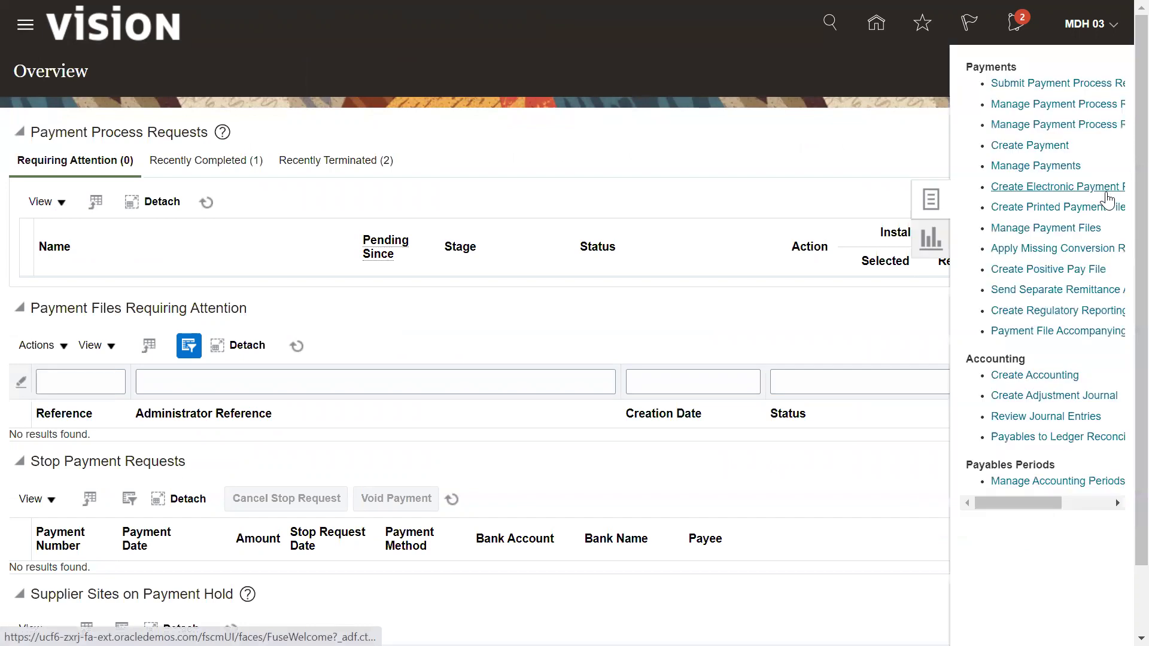
pyautogui.moveTo(997, 508)
pyautogui.mouseDown()
pyautogui.moveTo(1015, 504)
pyautogui.moveTo(993, 499)
pyautogui.mouseUp()
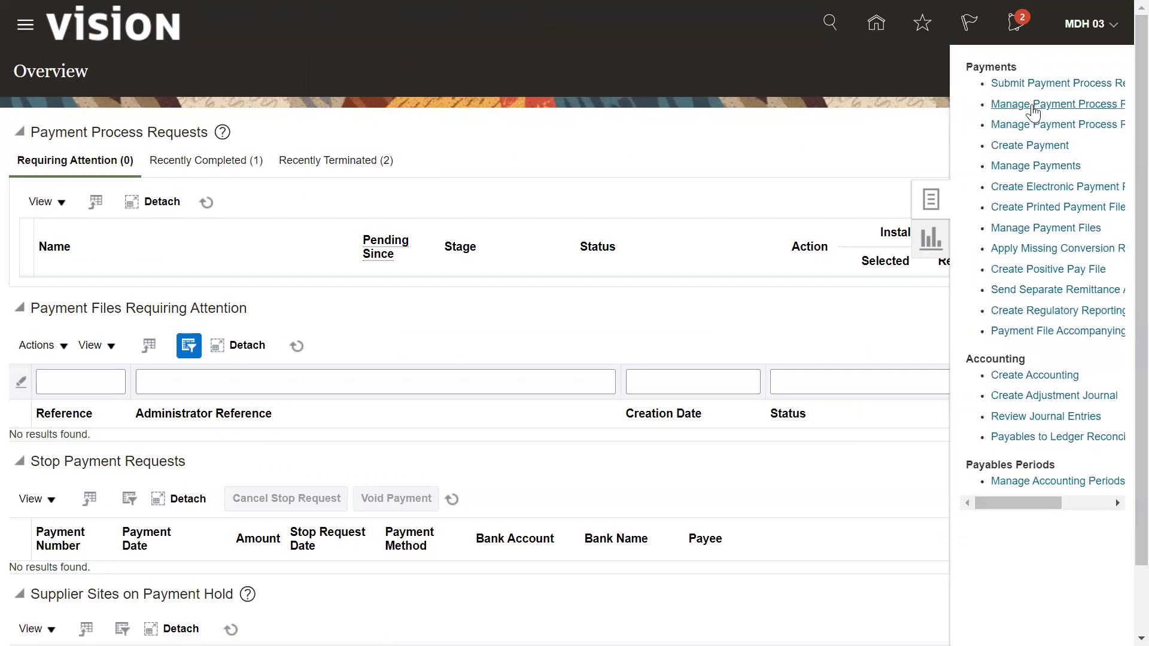
pyautogui.click(1014, 81)
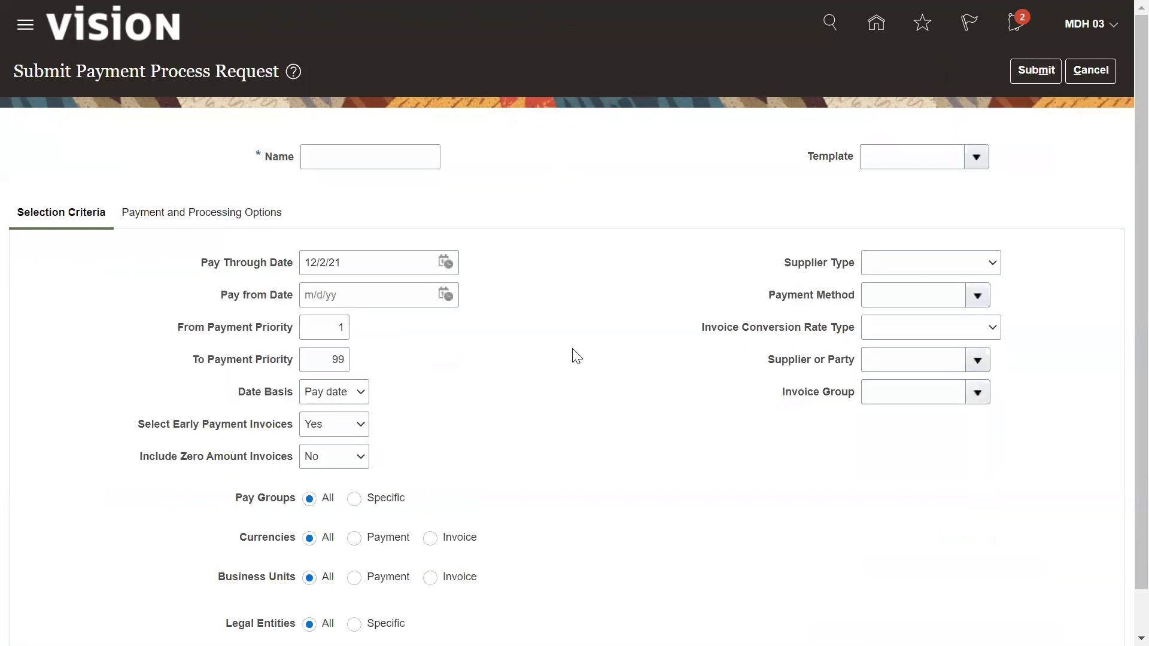
pyautogui.click(361, 162)
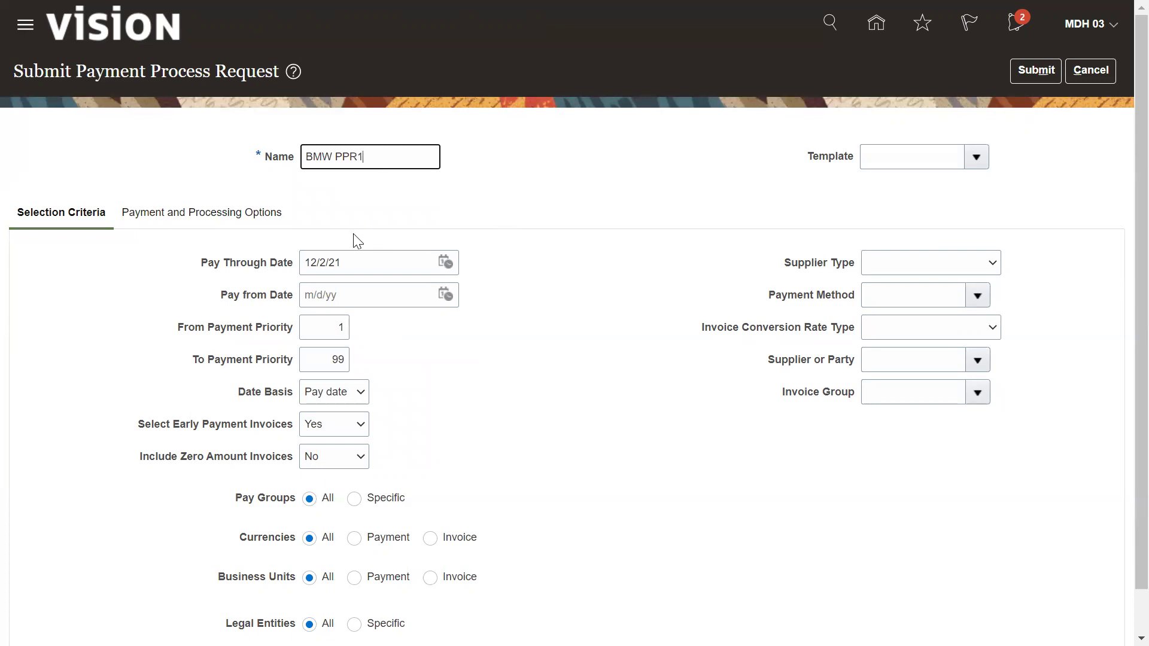
pyautogui.click(557, 258)
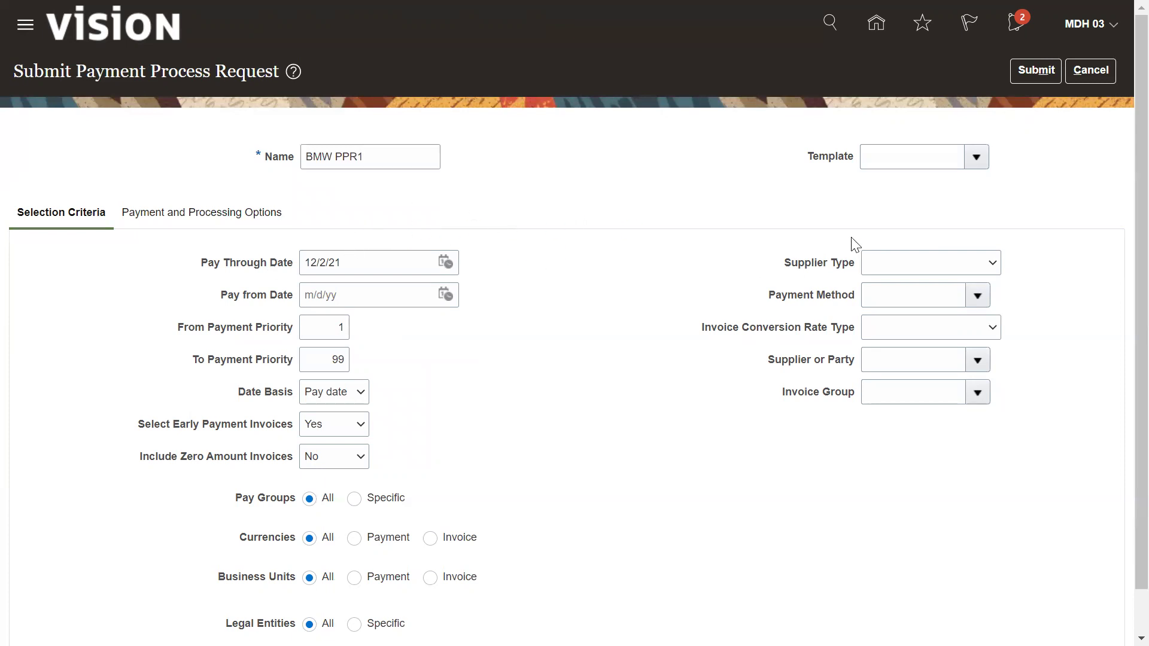
pyautogui.click(891, 155)
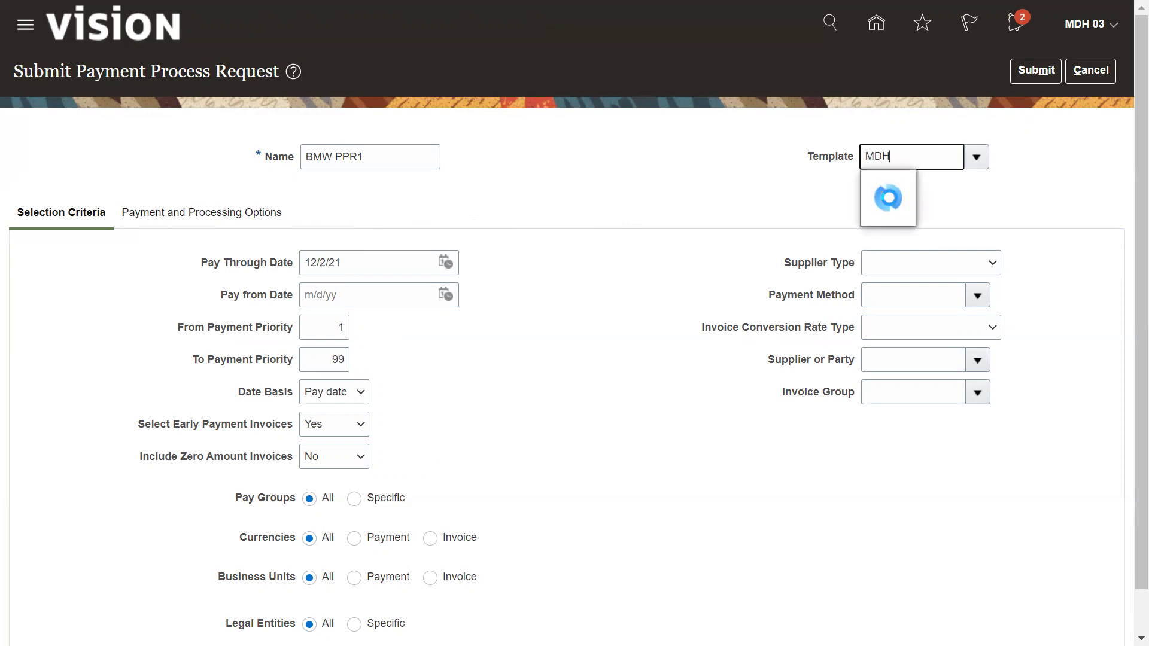
pyautogui.click(889, 189)
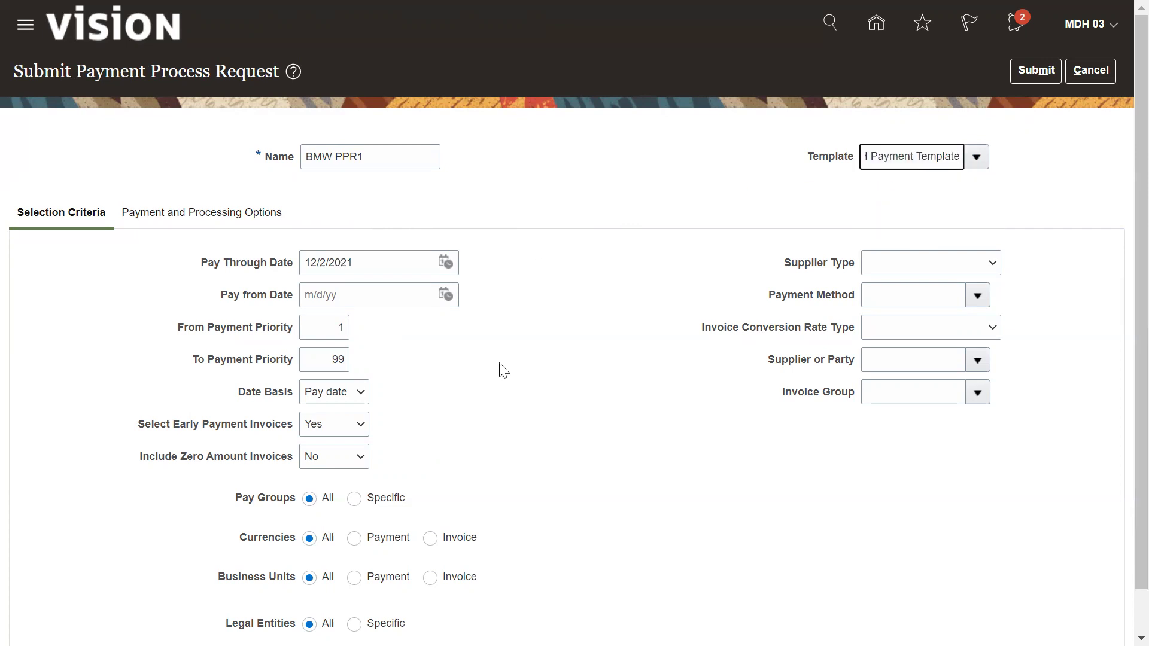
# - Set the request's supplier or party to HIT Supplier and submit the payment process request
pyautogui.click(155, 217)
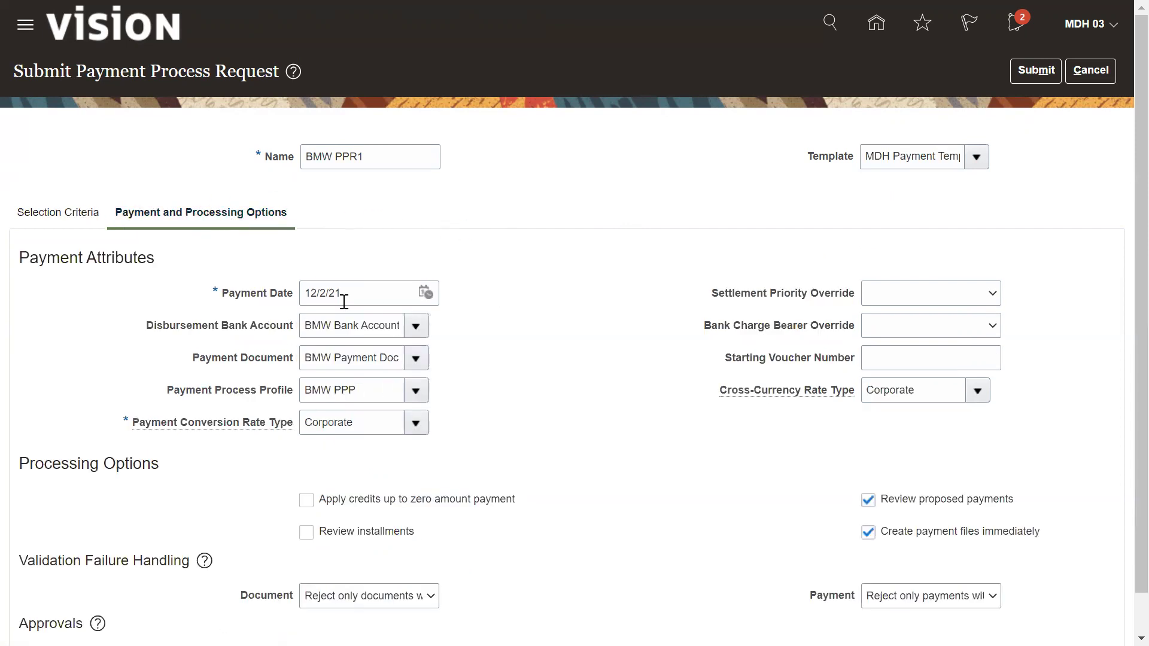
pyautogui.click(48, 222)
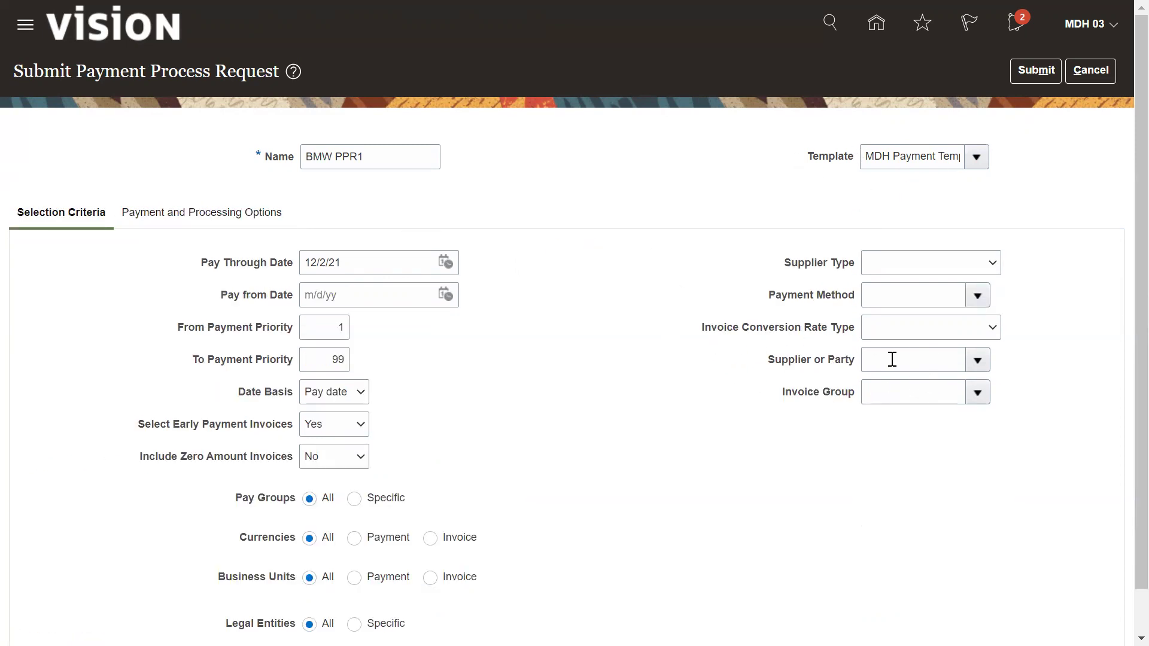
pyautogui.click(914, 363)
pyautogui.write('HIT')
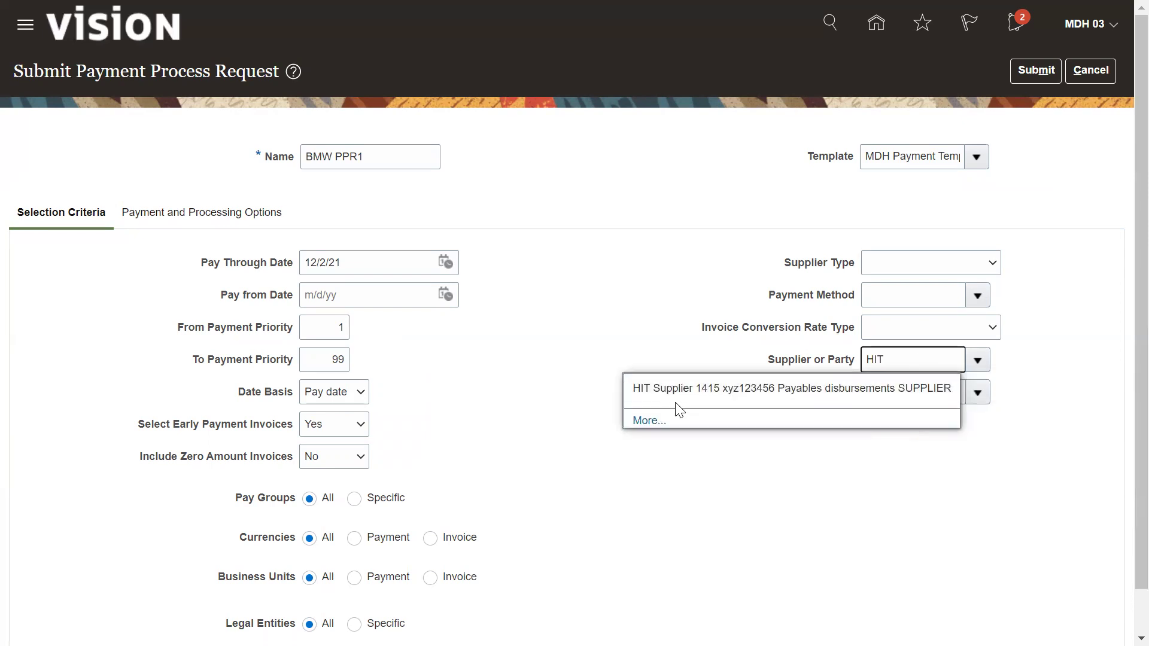
pyautogui.click(661, 389)
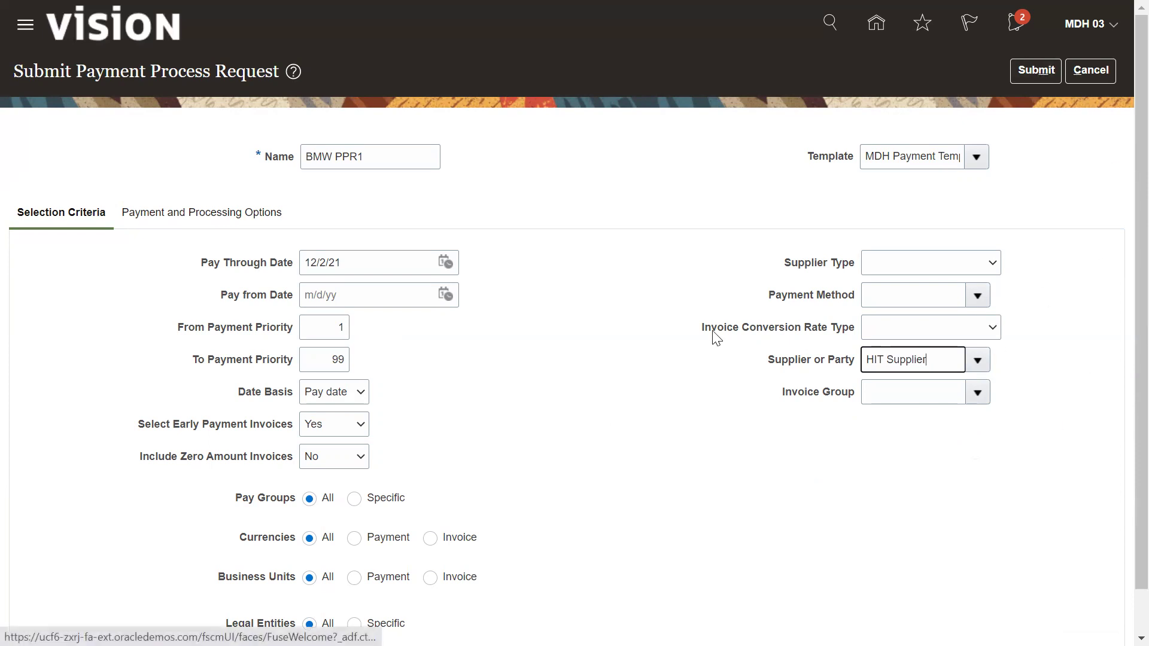
pyautogui.click(236, 214)
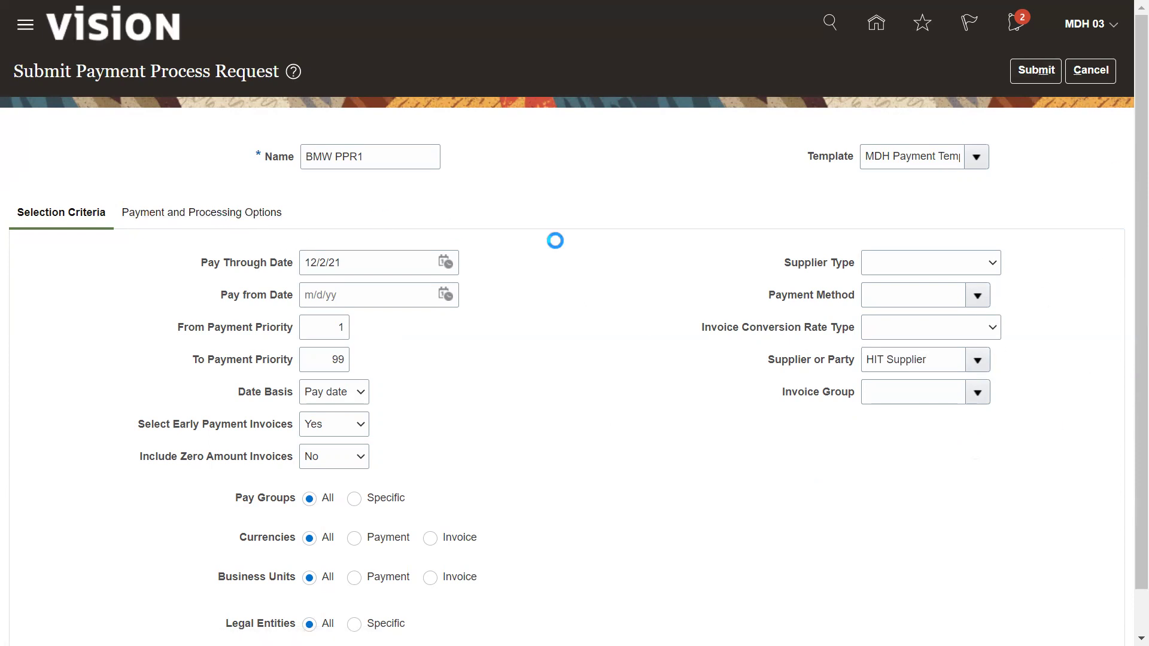
pyautogui.click(1037, 72)
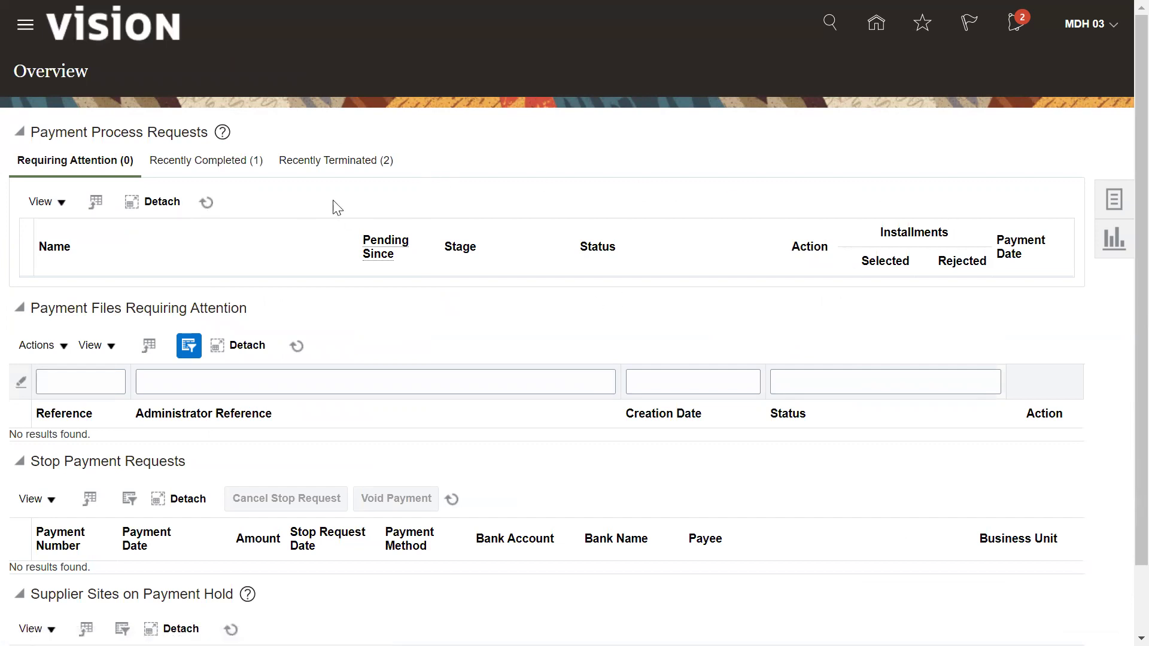
# - Refresh the list of payment process requests requiring attention to check for the submitted request
pyautogui.click(204, 202)
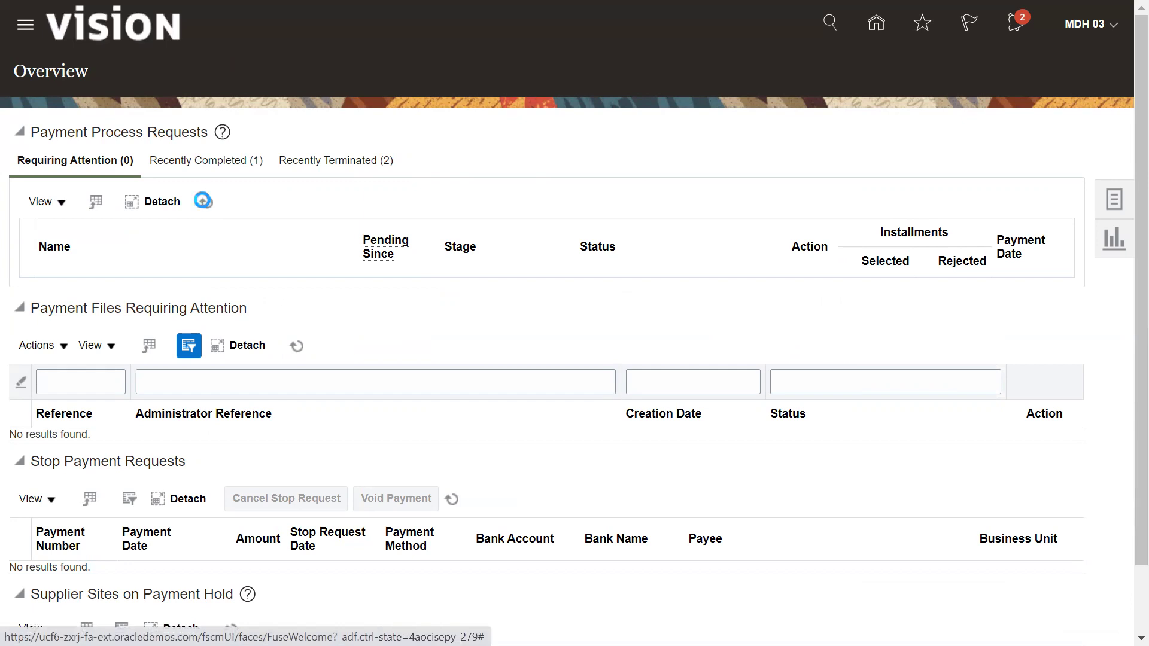
pyautogui.click(203, 201)
pyautogui.click(204, 201)
pyautogui.click(204, 201)
pyautogui.click(204, 201)
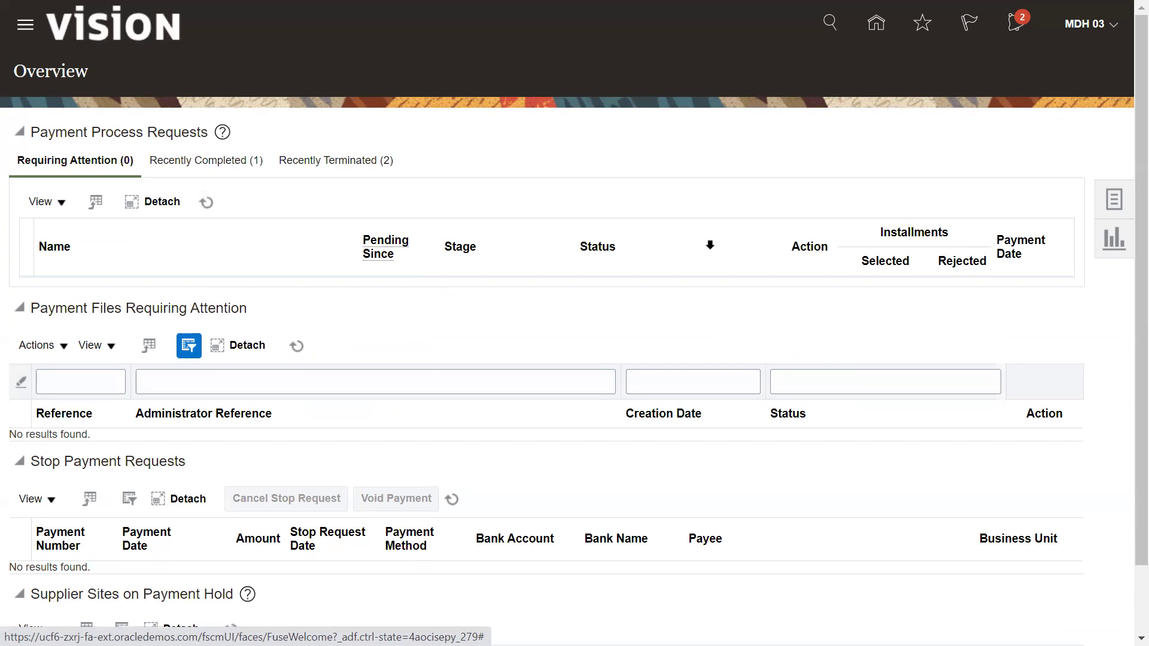
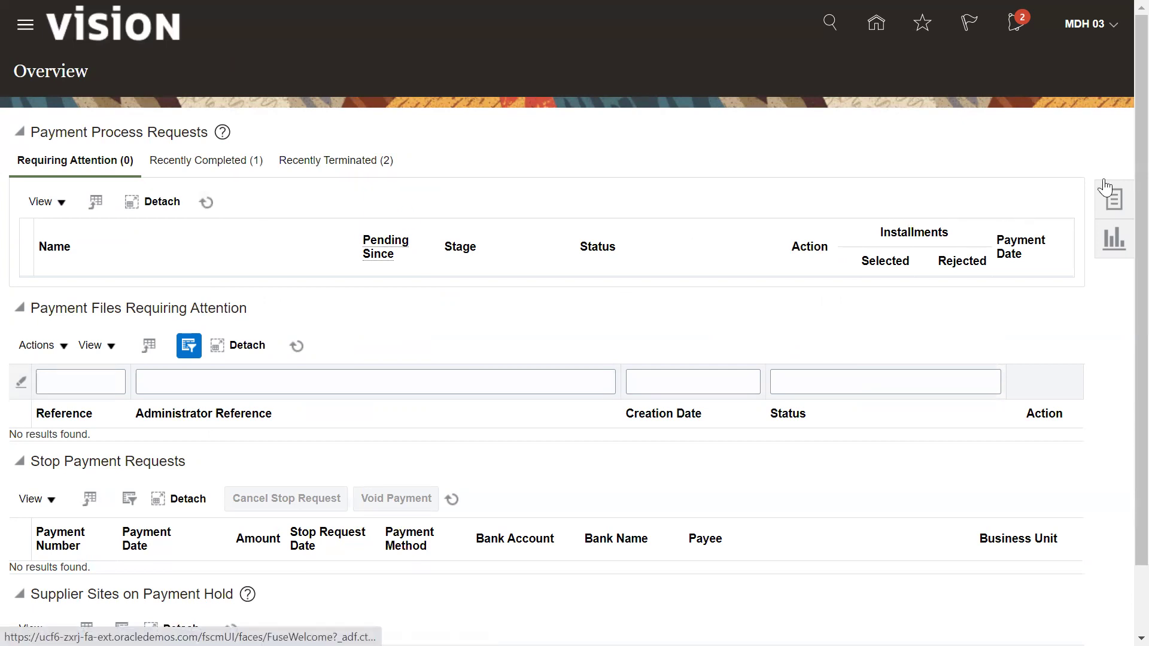
# - Search the payment process requests by the name BMR PPR1, then return to the Payments overview
pyautogui.click(1016, 101)
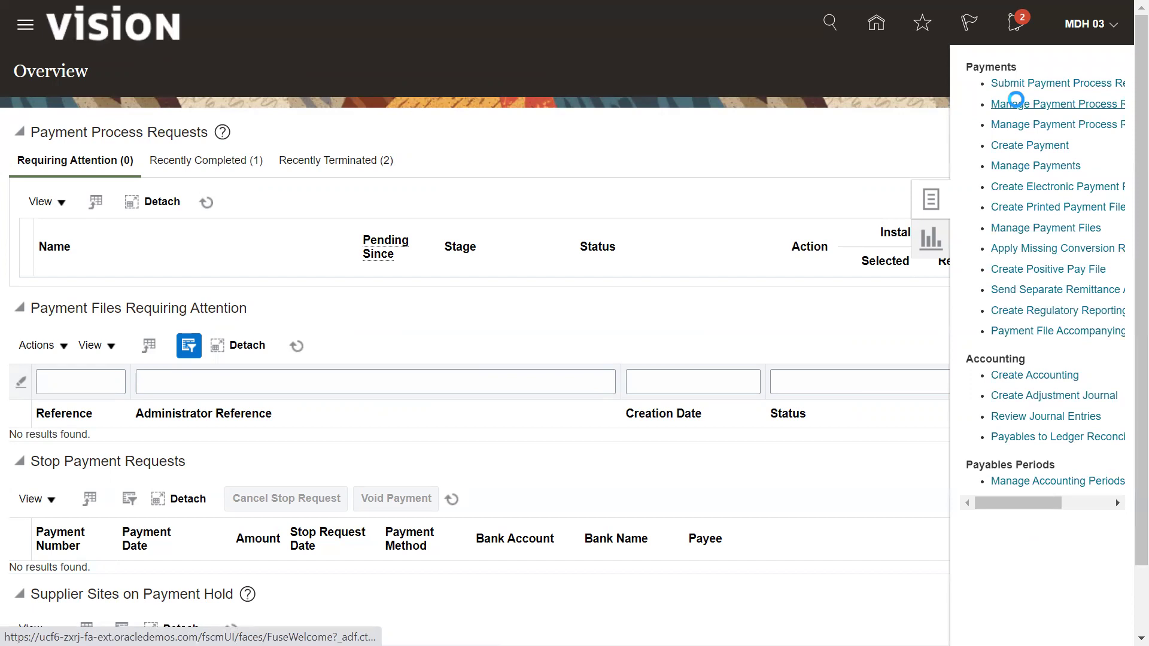
pyautogui.click(269, 183)
pyautogui.write('B')
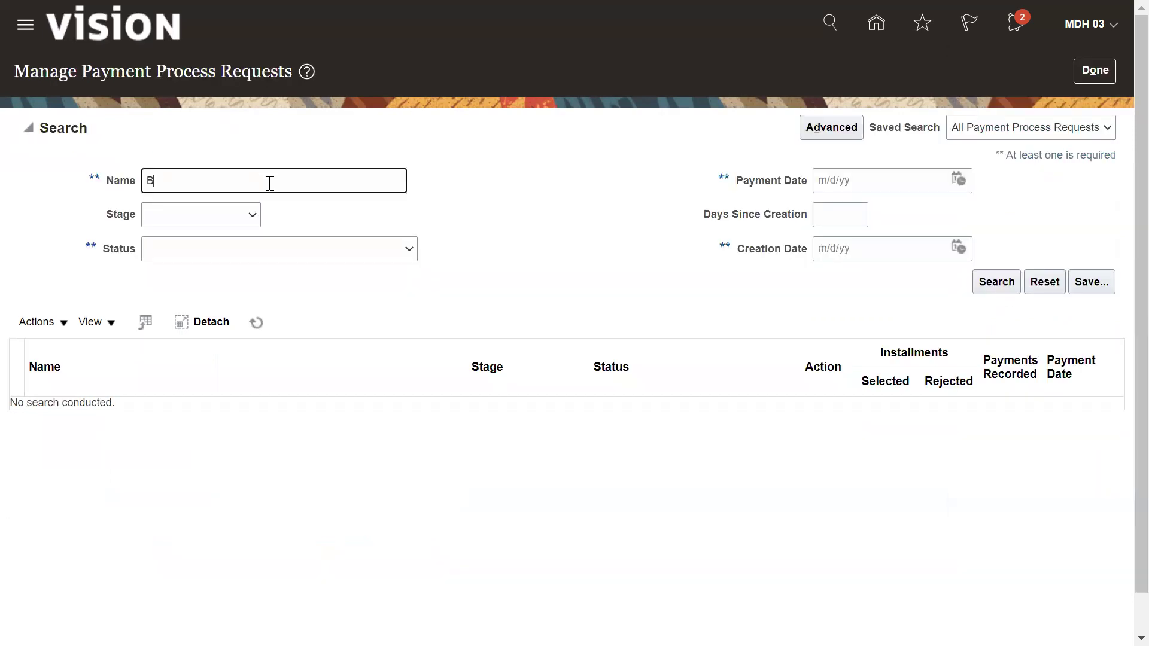
pyautogui.write('MR PPR1')
pyautogui.click(996, 285)
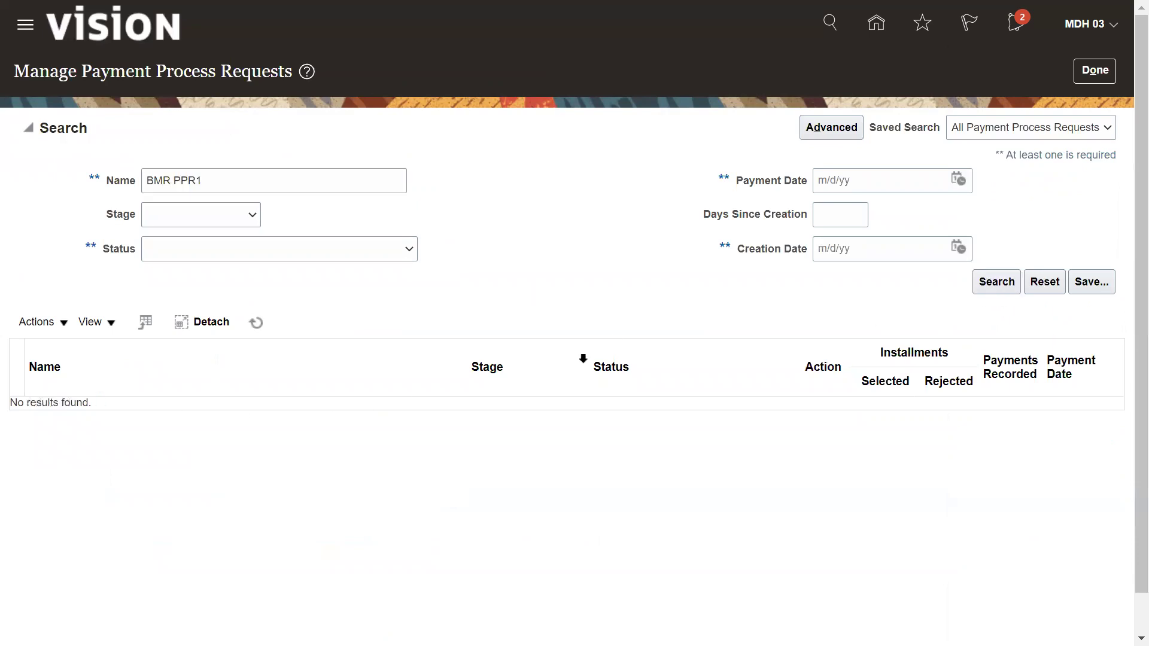
pyautogui.click(981, 283)
pyautogui.click(1088, 77)
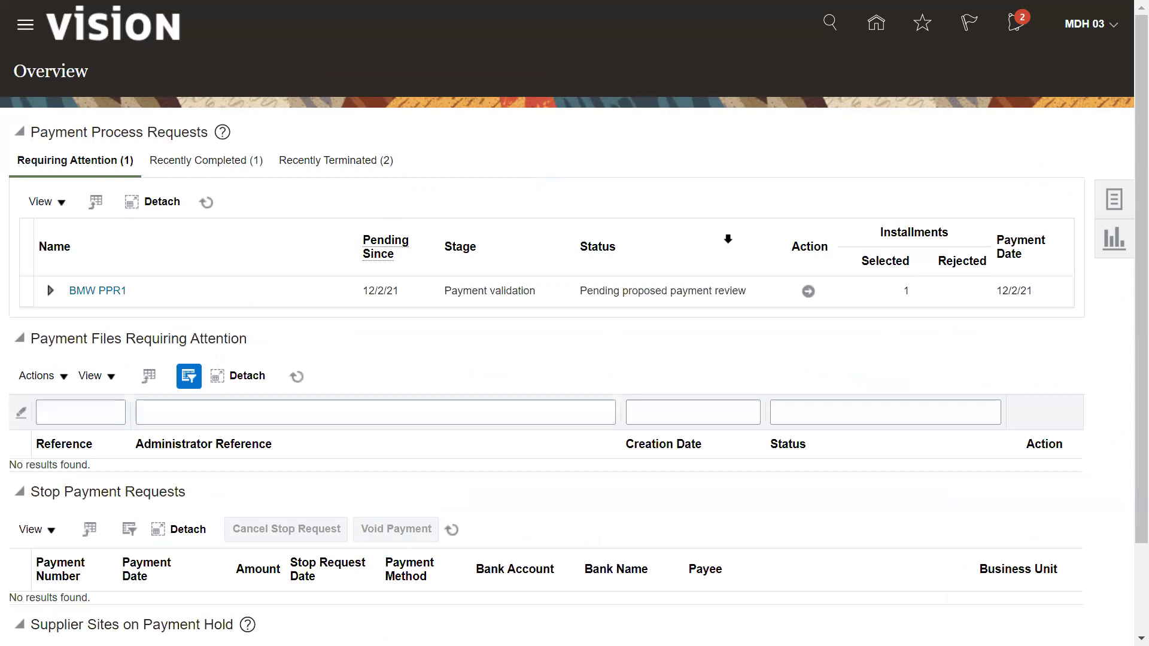
pyautogui.click(1102, 209)
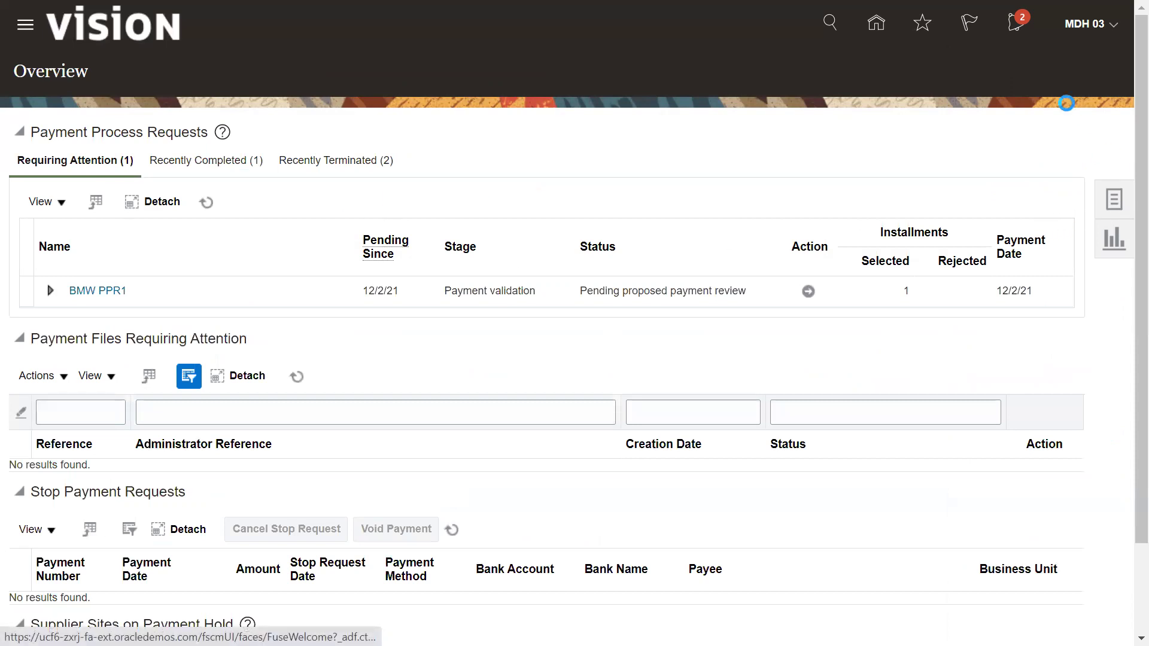
pyautogui.click(1036, 85)
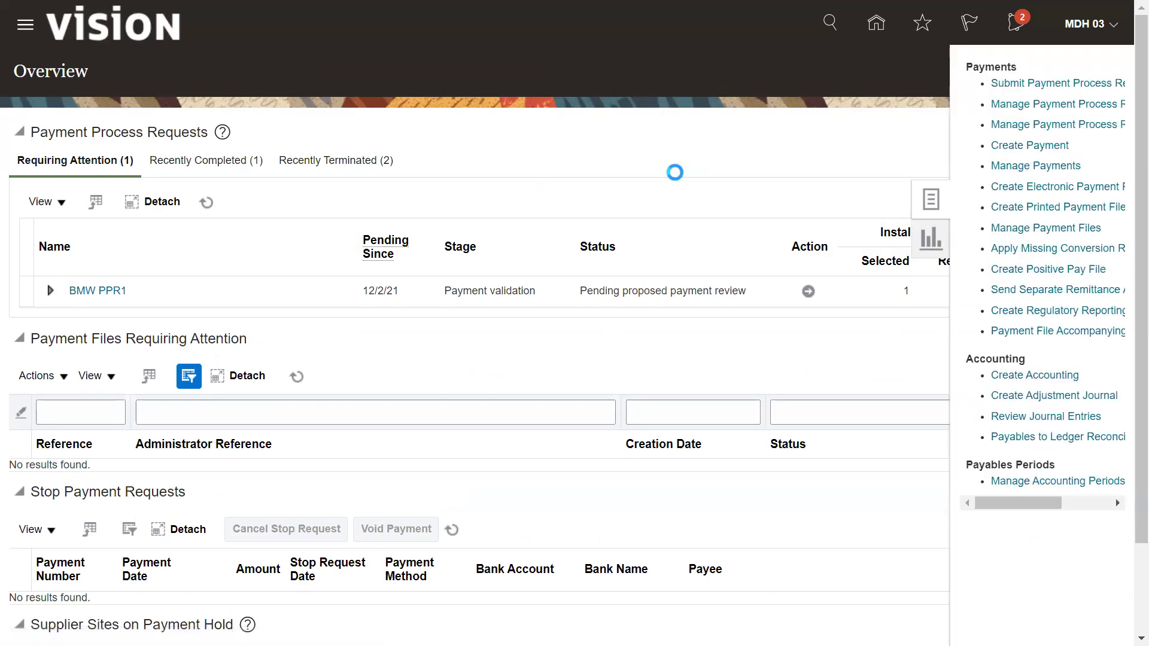
pyautogui.click(1090, 70)
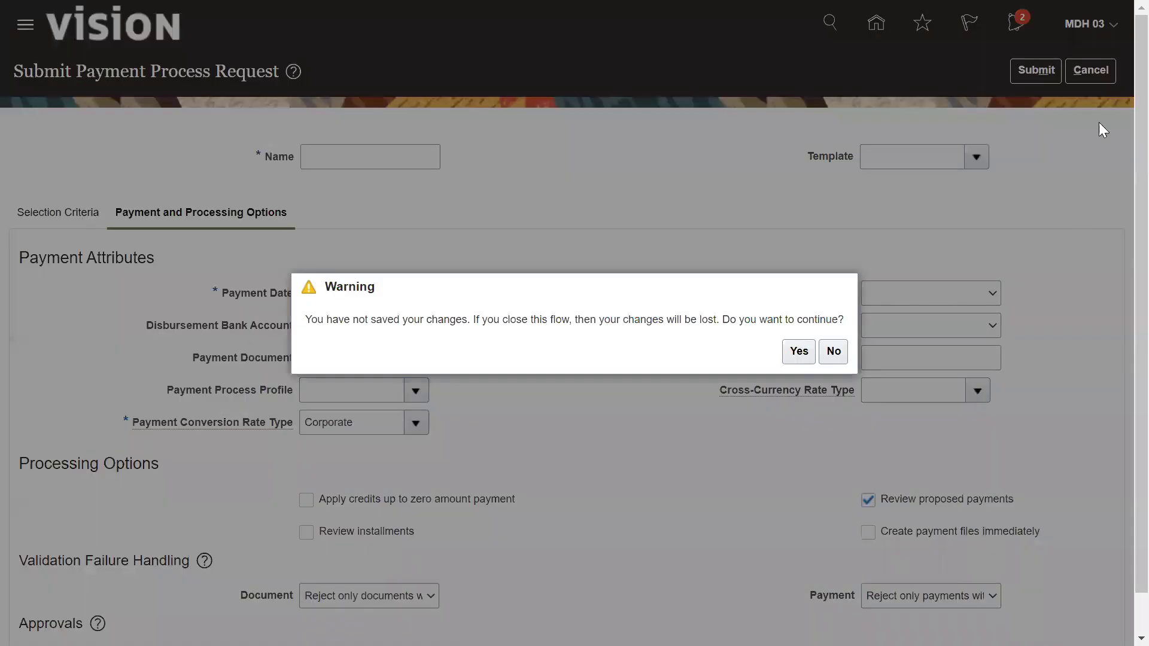
pyautogui.click(798, 350)
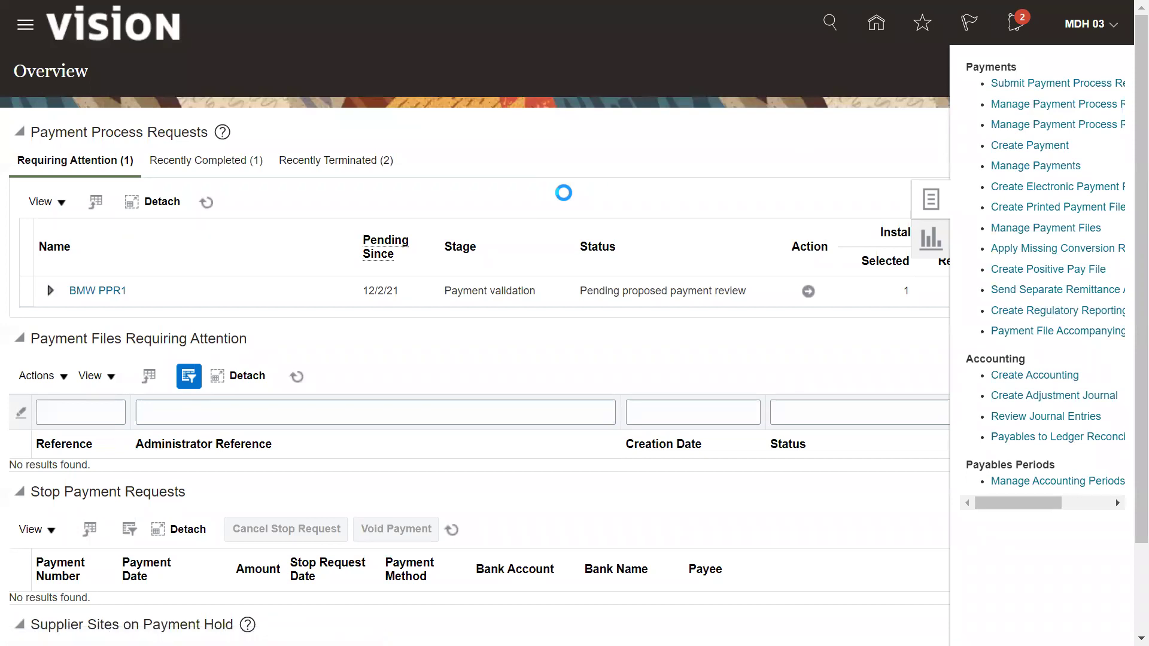
# - Search the payment process requests by the name BMW and open the proposed payments of BMW PPR1 for review
pyautogui.click(288, 178)
pyautogui.write('BMW')
pyautogui.click(993, 285)
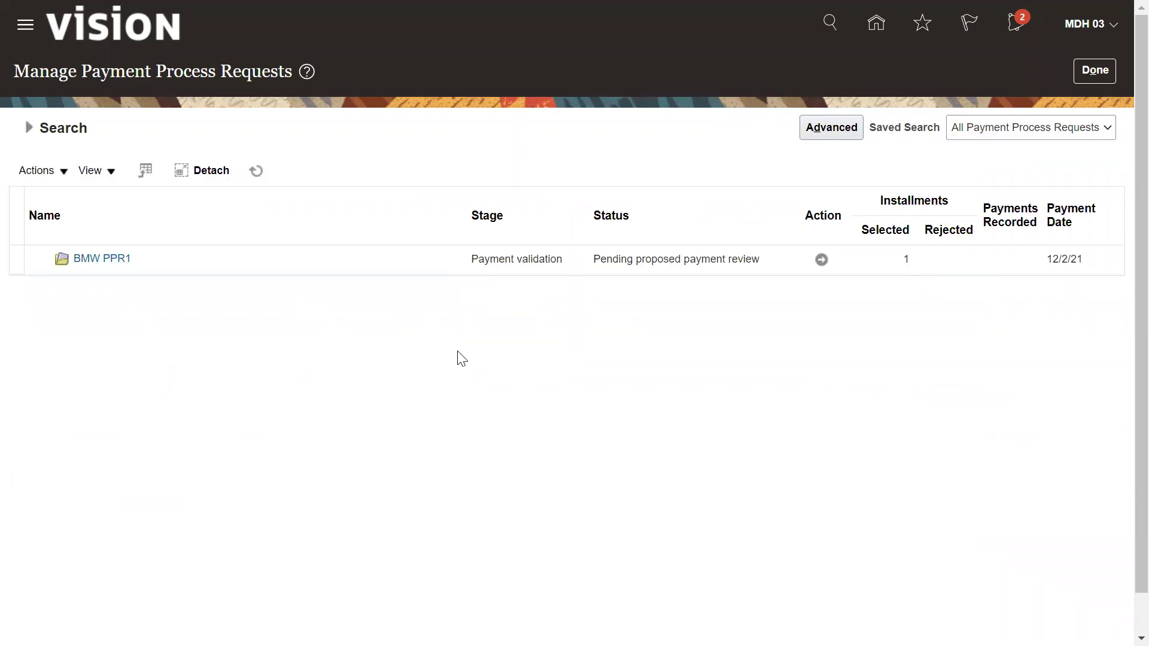
pyautogui.click(66, 260)
pyautogui.click(820, 259)
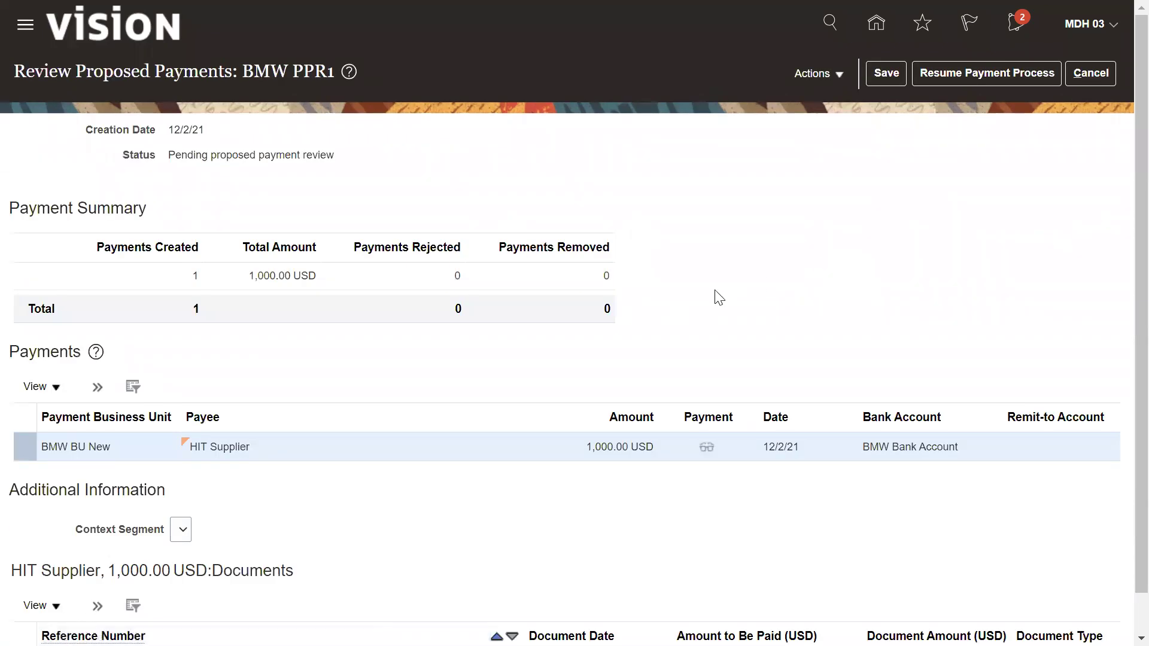
# - Review the proposed payment to HIT Supplier and its document, and resume the payment process for BMW PPR1
pyautogui.scroll(-1, 718, 298)
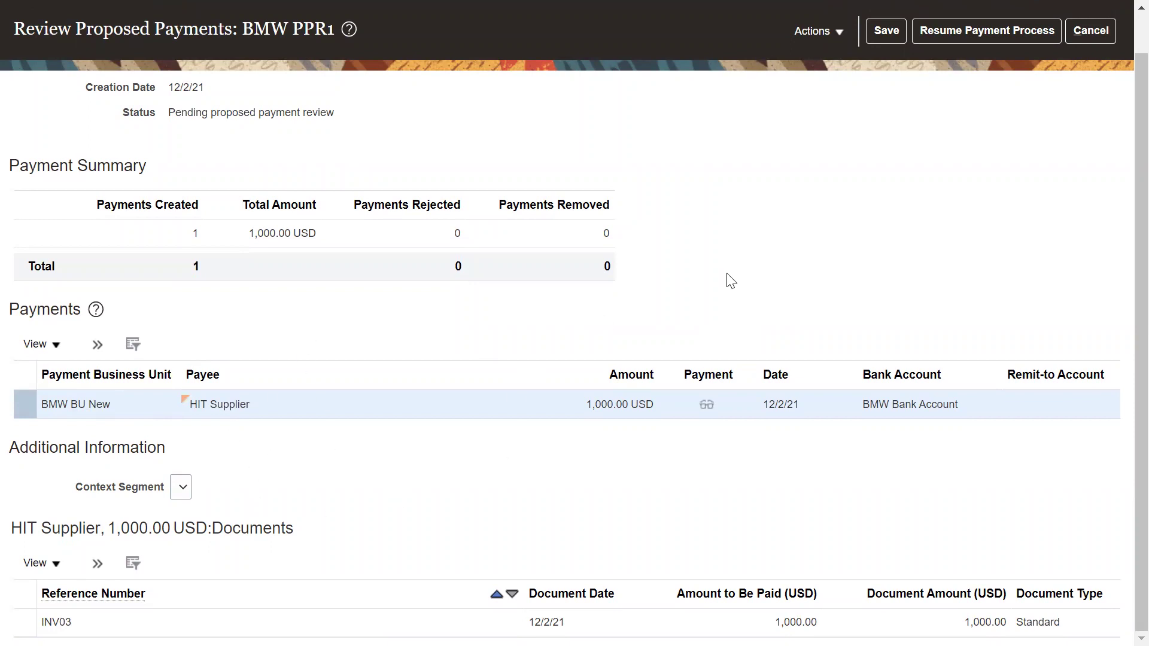
pyautogui.scroll(2, 731, 280)
pyautogui.scroll(-1, 730, 280)
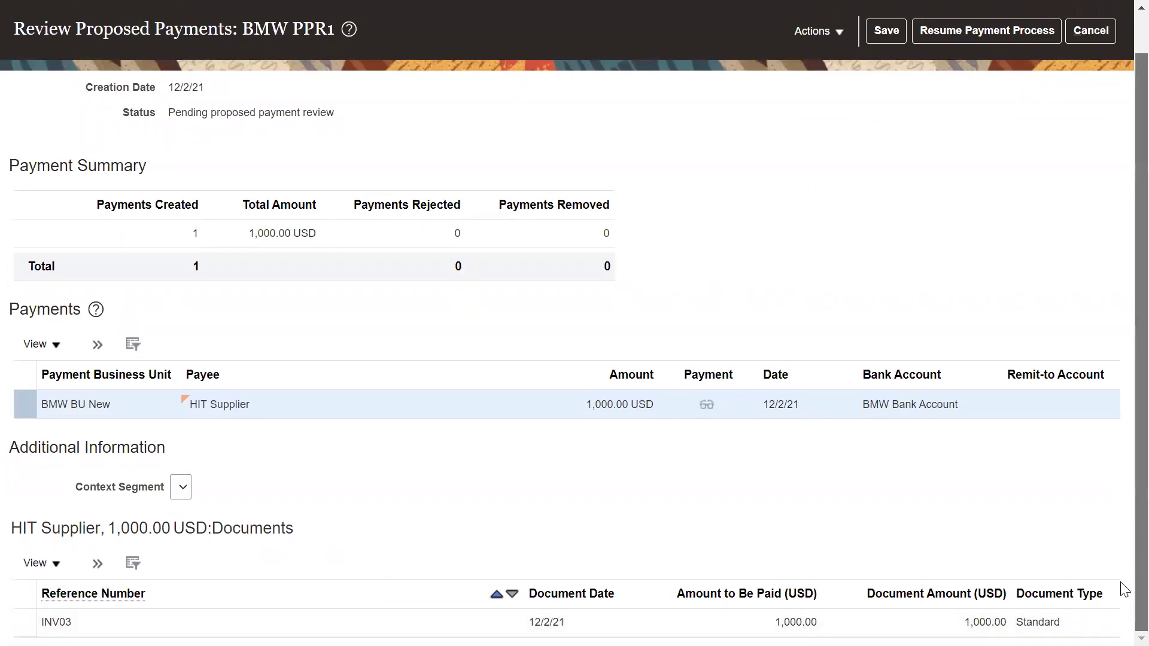
pyautogui.scroll(1, 1125, 430)
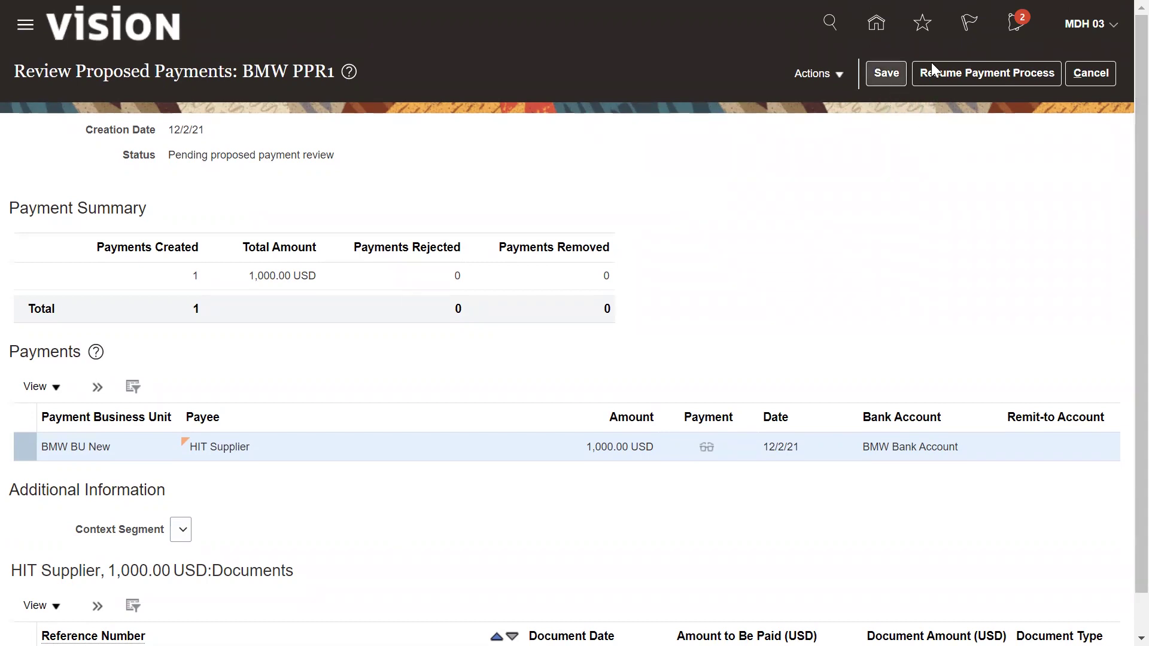
pyautogui.click(977, 76)
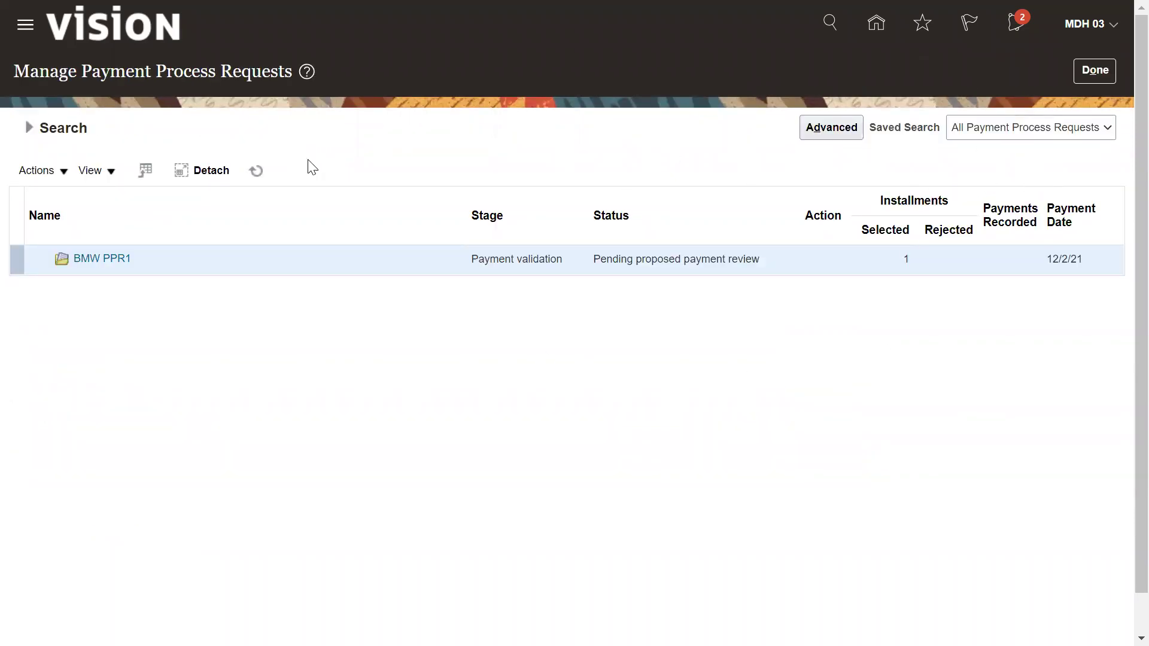
# - Refresh the payment process requests until BMW PPR1 advances, and check the stage and status of the request and its payment file
pyautogui.click(256, 168)
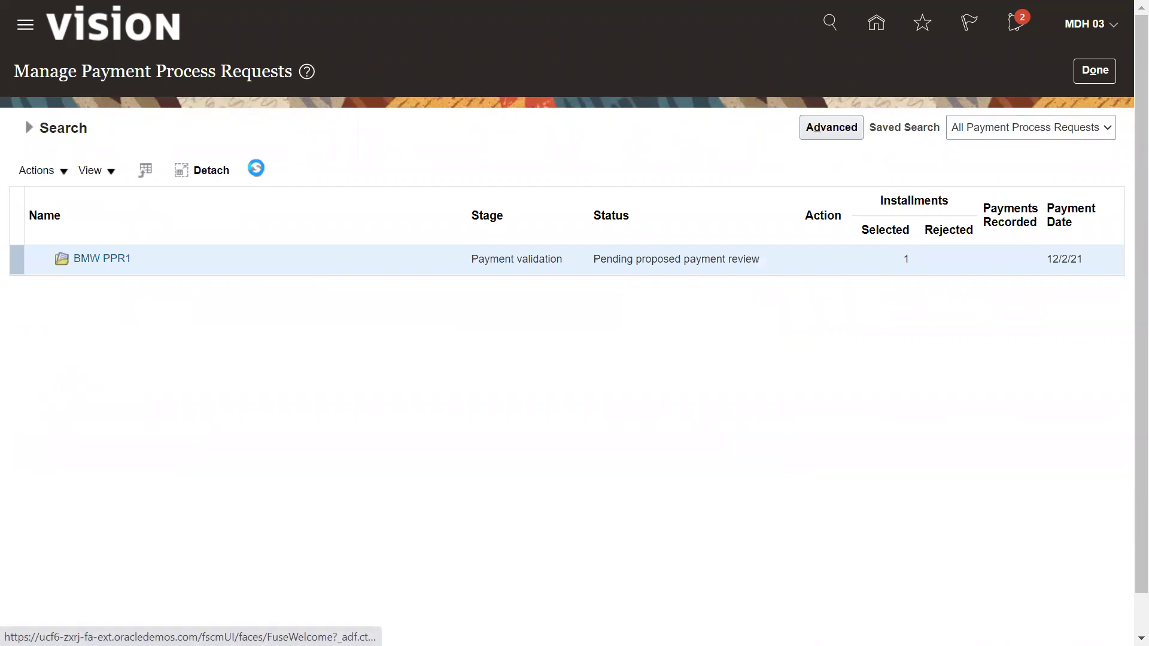
pyautogui.click(256, 168)
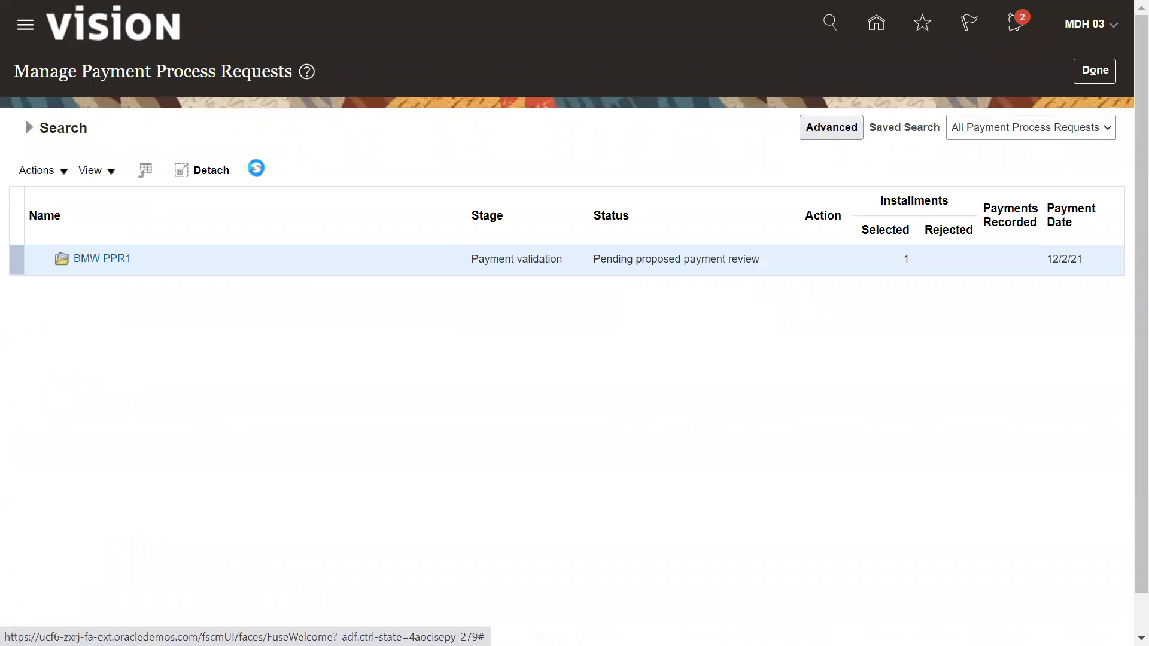
pyautogui.click(256, 170)
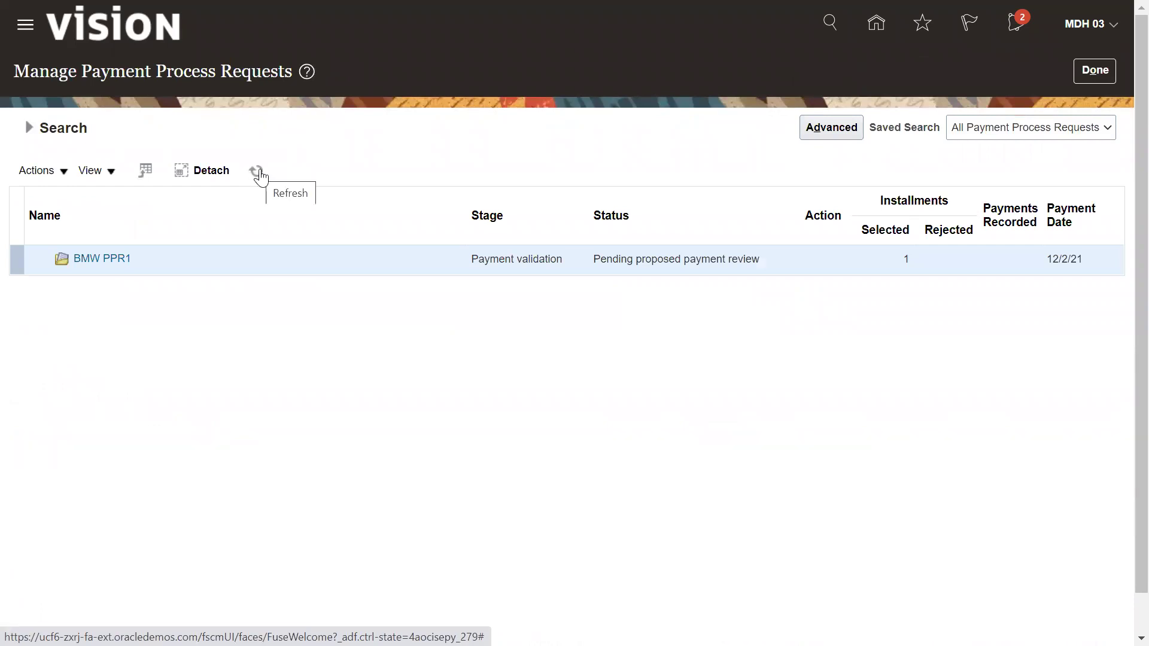
pyautogui.click(251, 169)
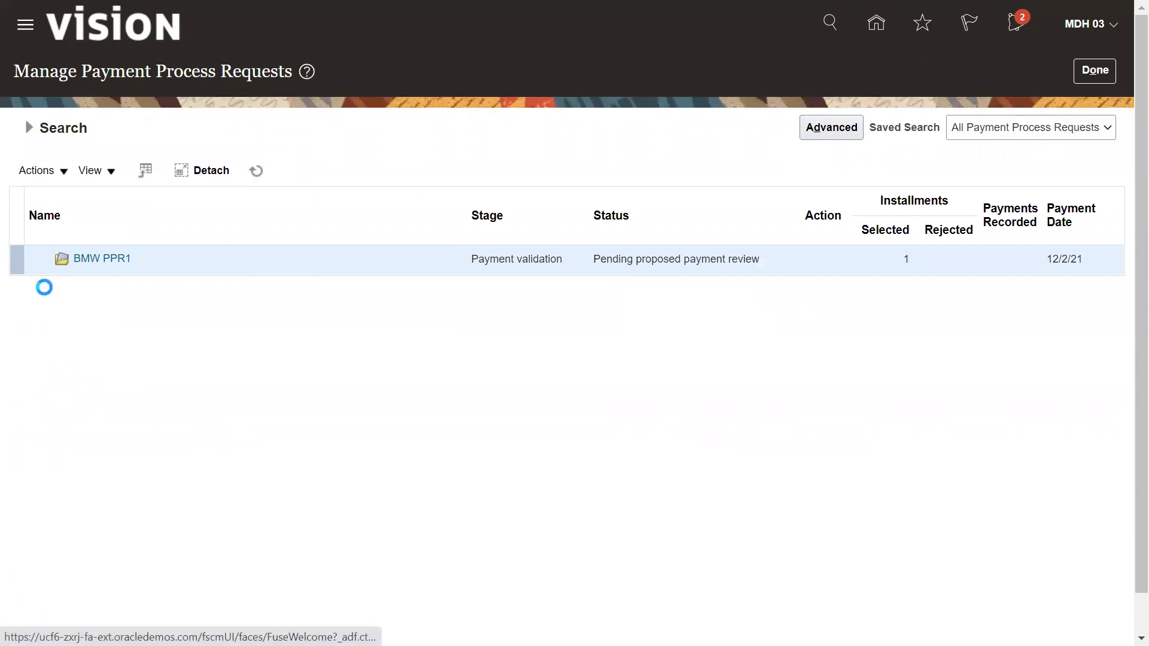
pyautogui.click(252, 170)
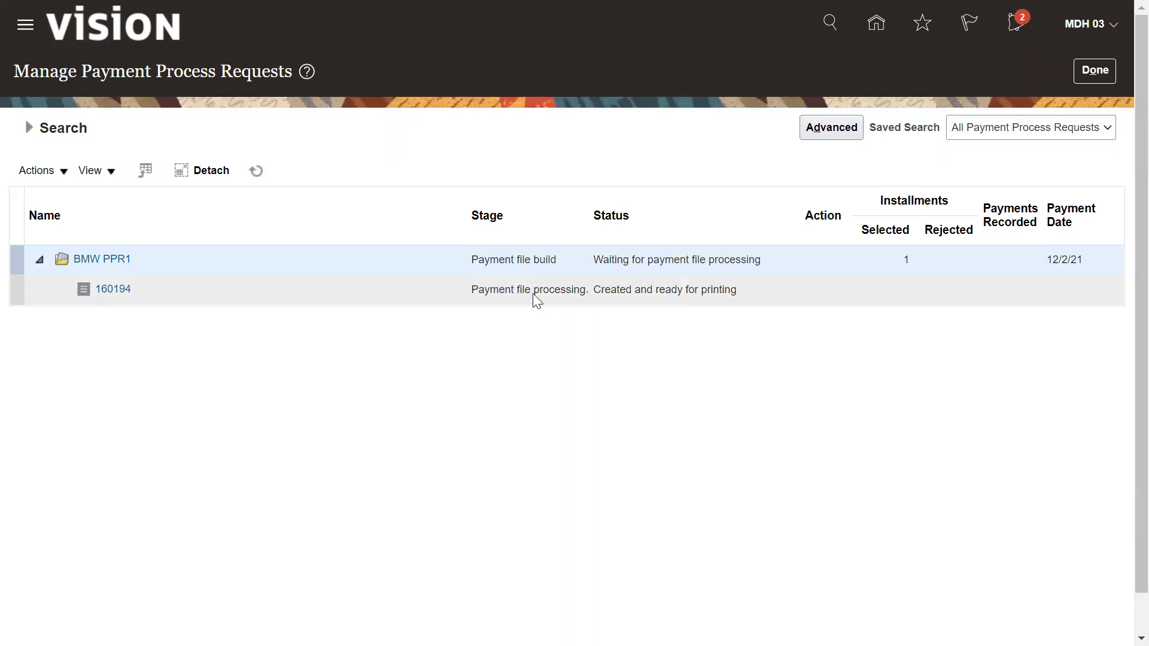
pyautogui.moveTo(471, 260); pyautogui.dragTo(560, 263)
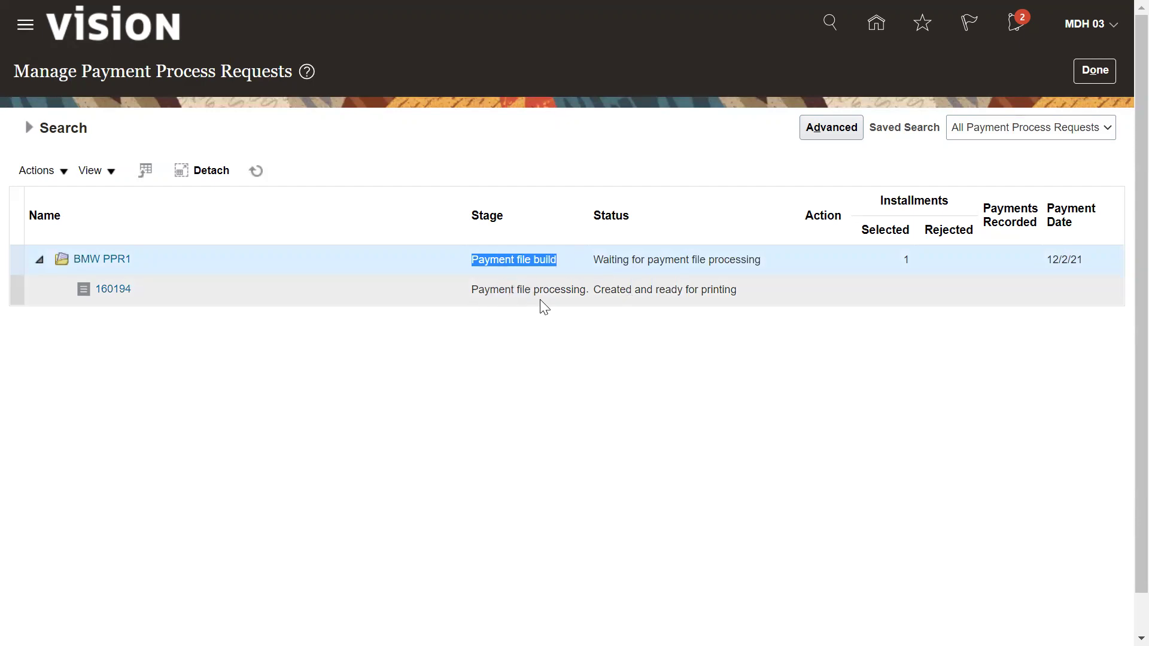
pyautogui.click(599, 291)
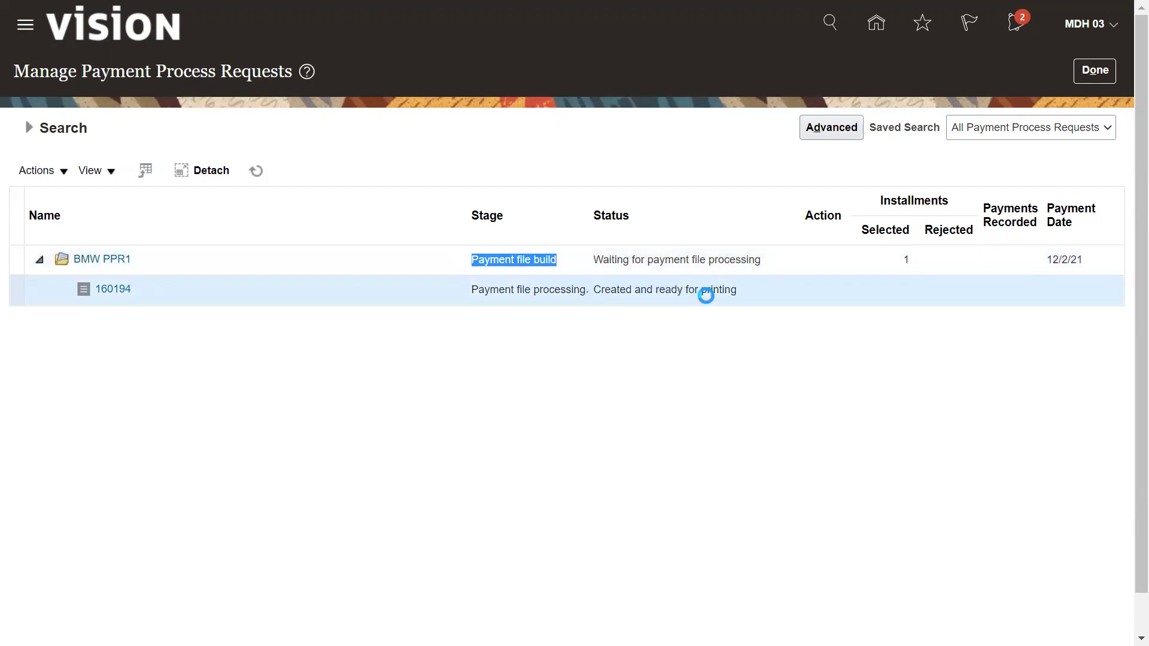
# - Open the payment file under BMW PPR1, look over its details, and download and view its formatted payment PDF
pyautogui.click(114, 288)
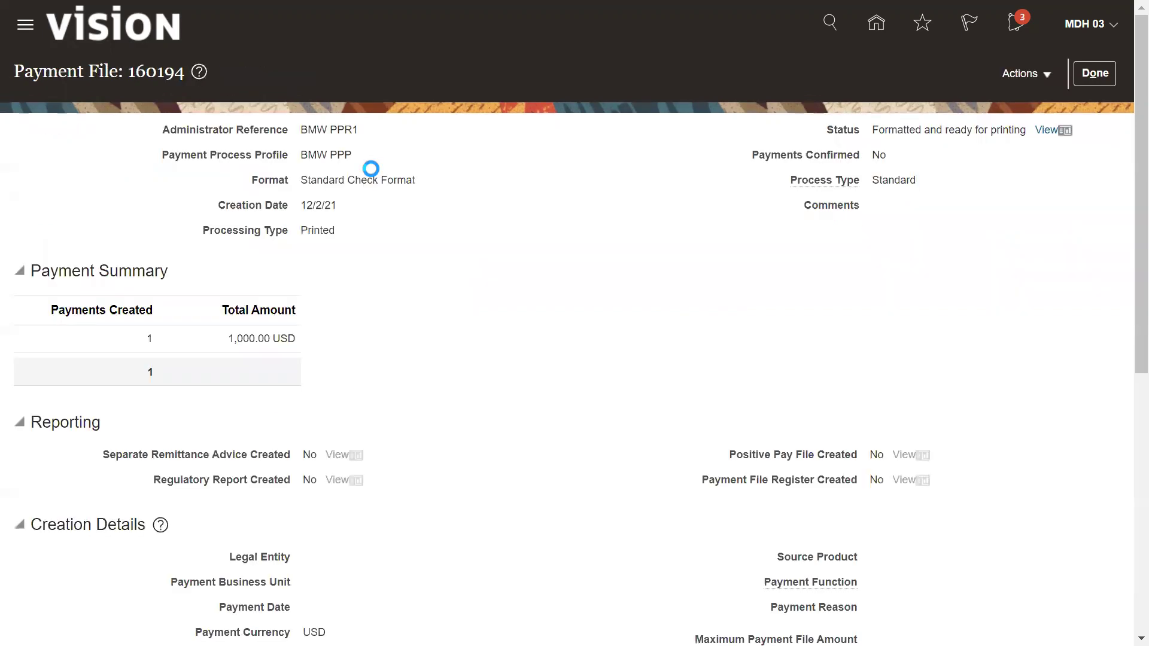
pyautogui.scroll(-2, 599, 422)
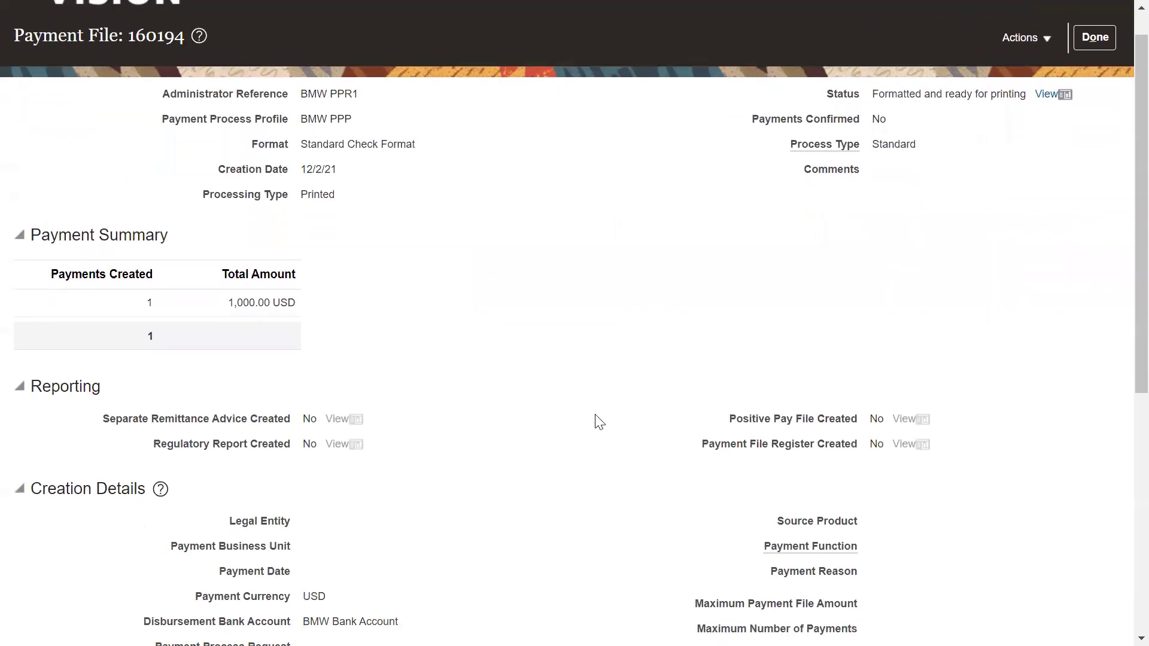
pyautogui.scroll(2, 595, 419)
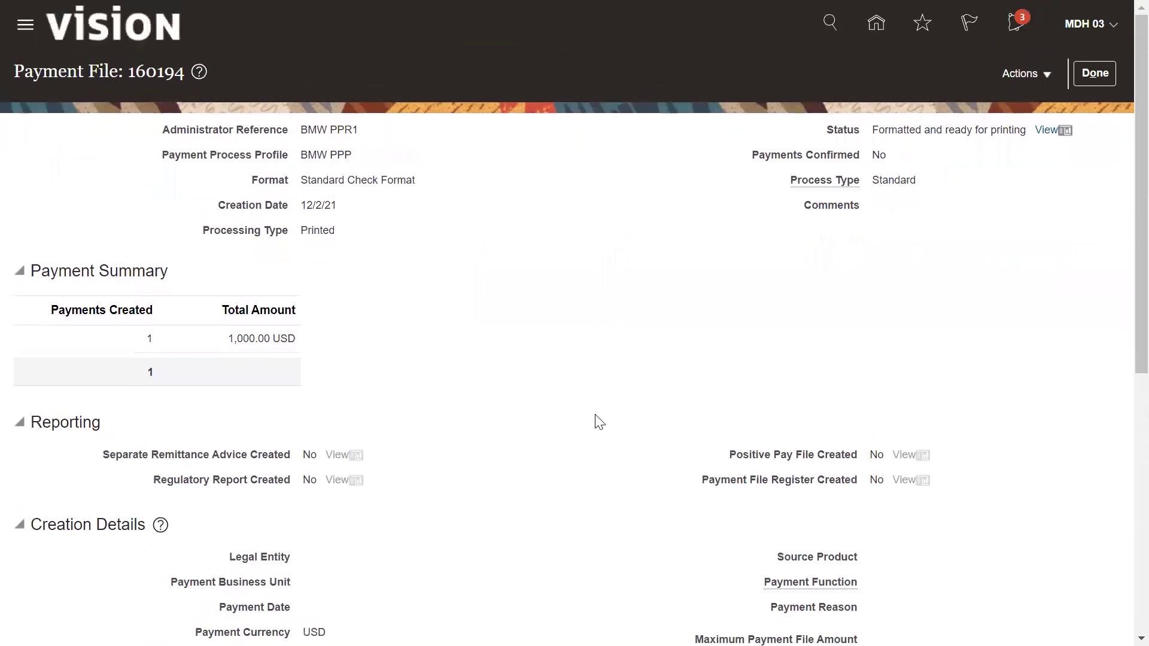
pyautogui.click(1049, 131)
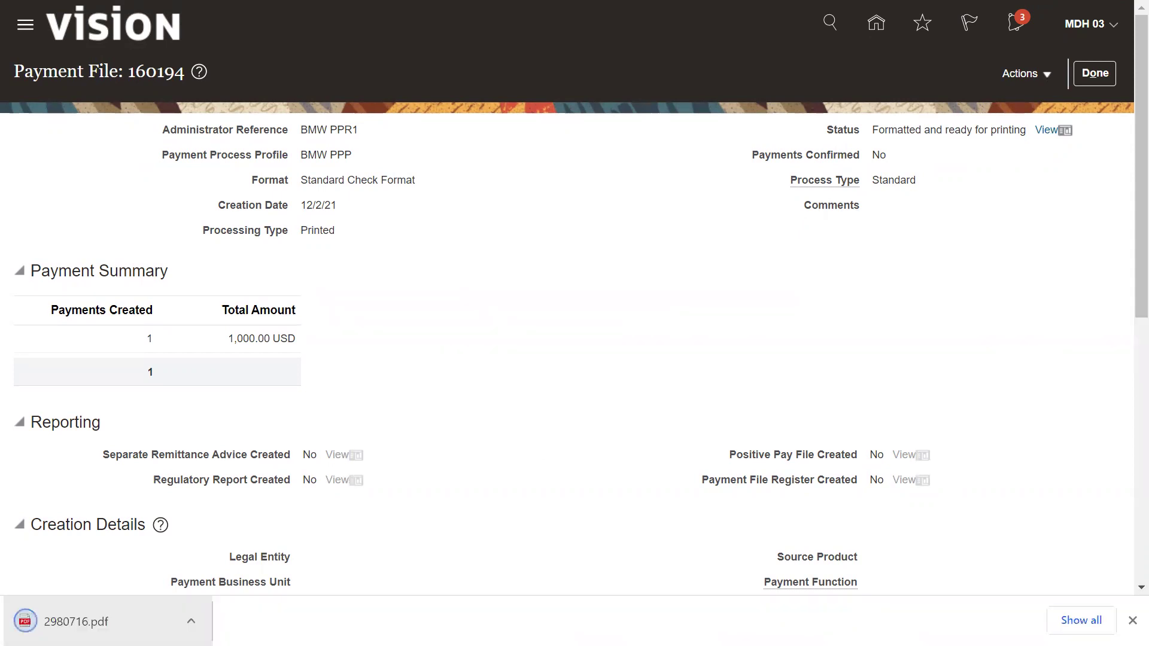
pyautogui.click(77, 621)
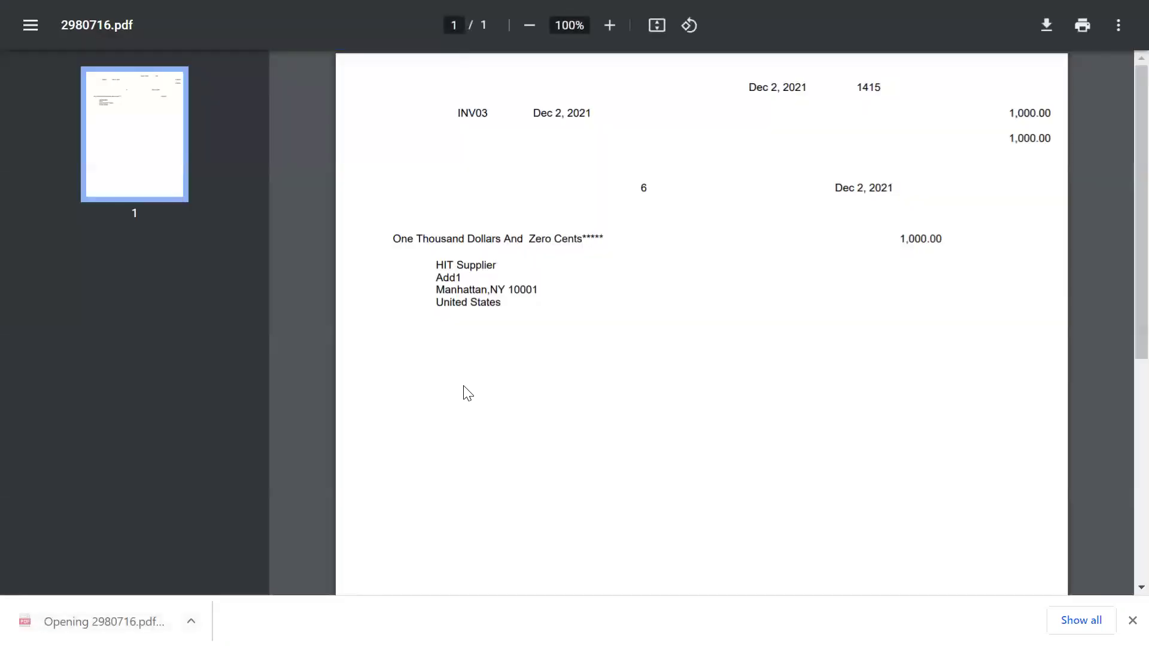